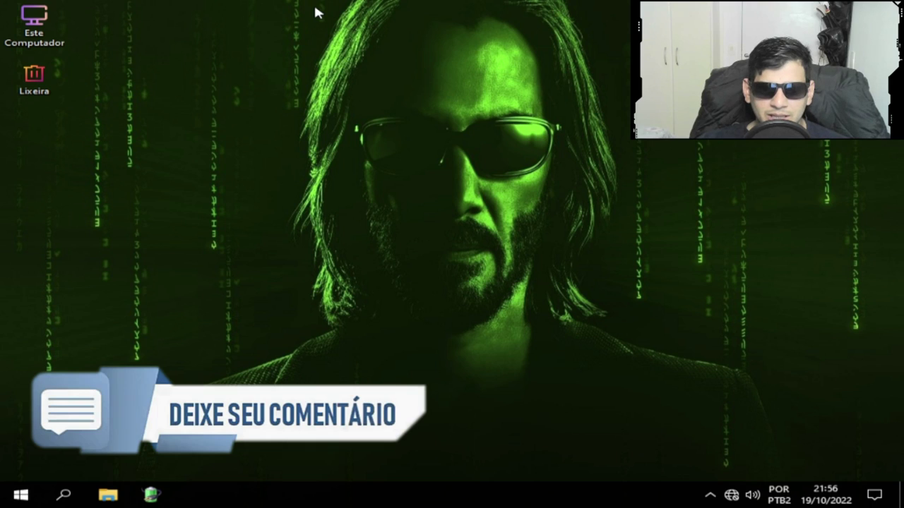
Check the CPU performance graph and process figures in Task Manager, and close it.
{"action": "right_click", "coordinate": [269, 494]}
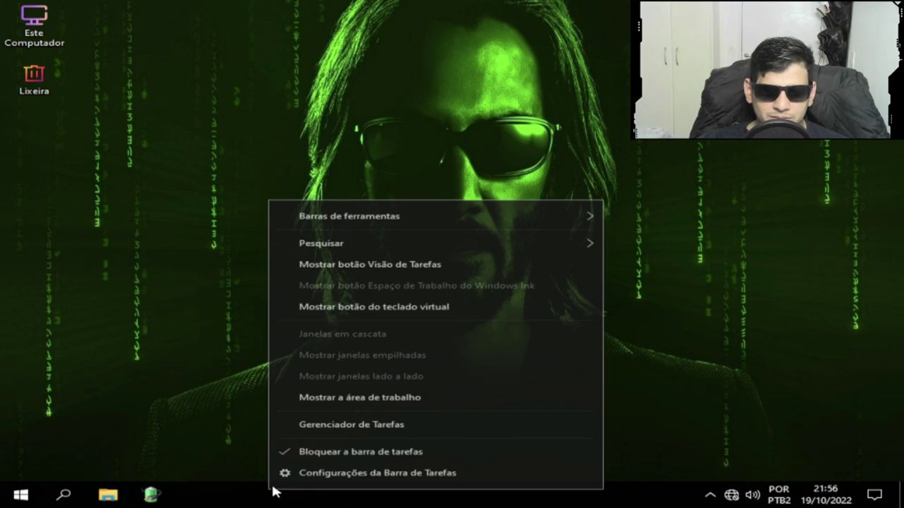
{"action": "left_click", "coordinate": [316, 428]}
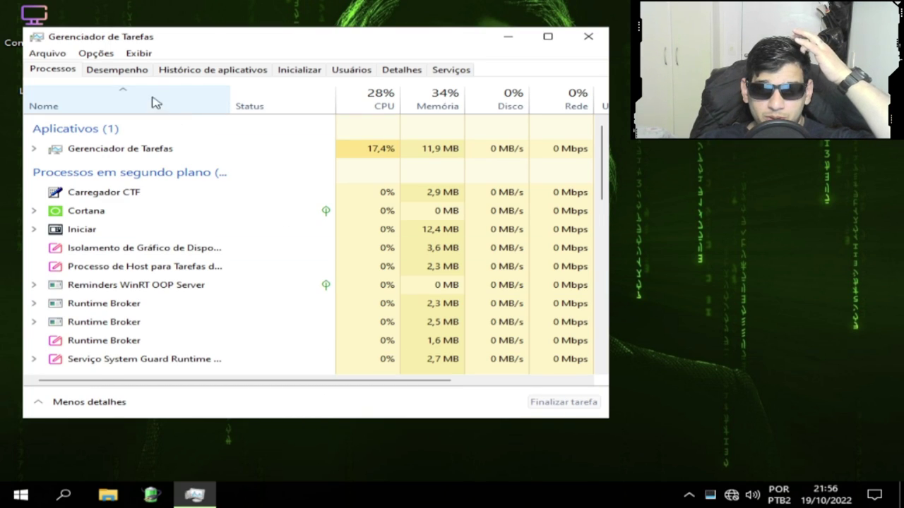
{"action": "left_click", "coordinate": [123, 70]}
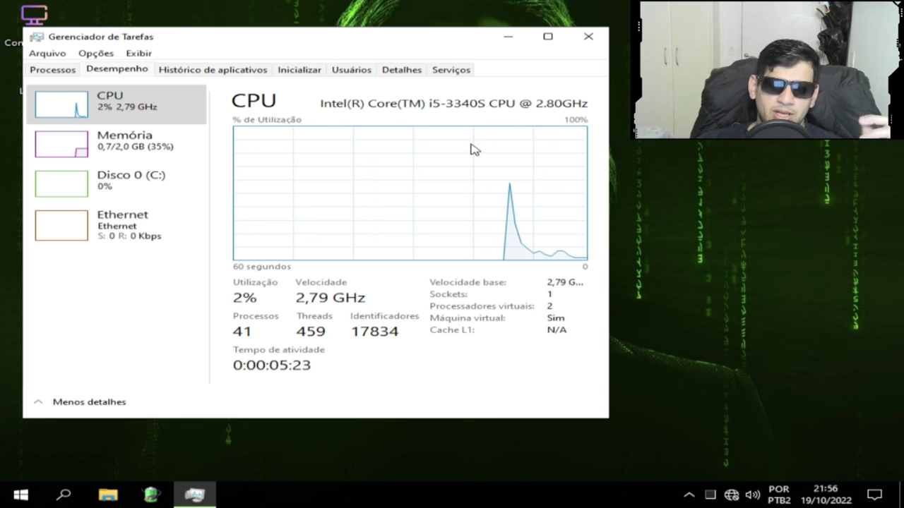
{"action": "left_click", "coordinate": [586, 37]}
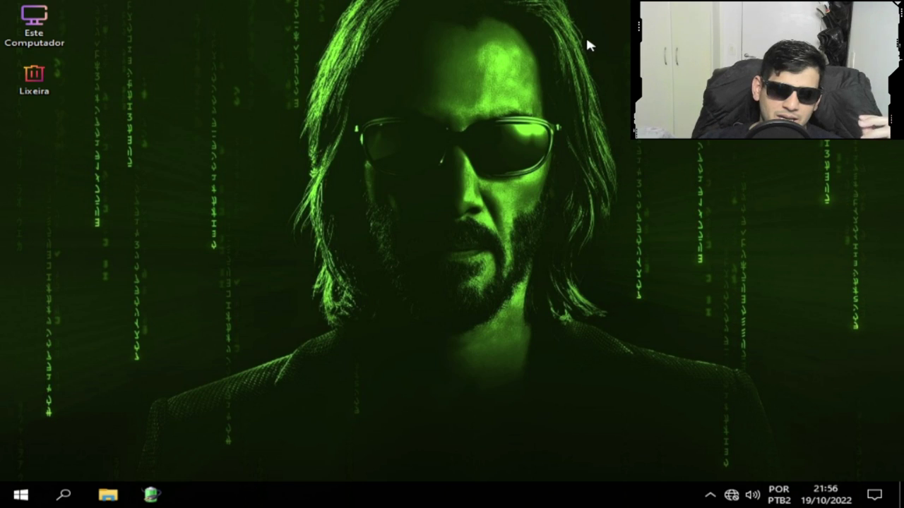
Inspect the used and free space of Disco Local (C:) and the size of the CD drive (D:) in File Explorer.
{"action": "left_click", "coordinate": [103, 495]}
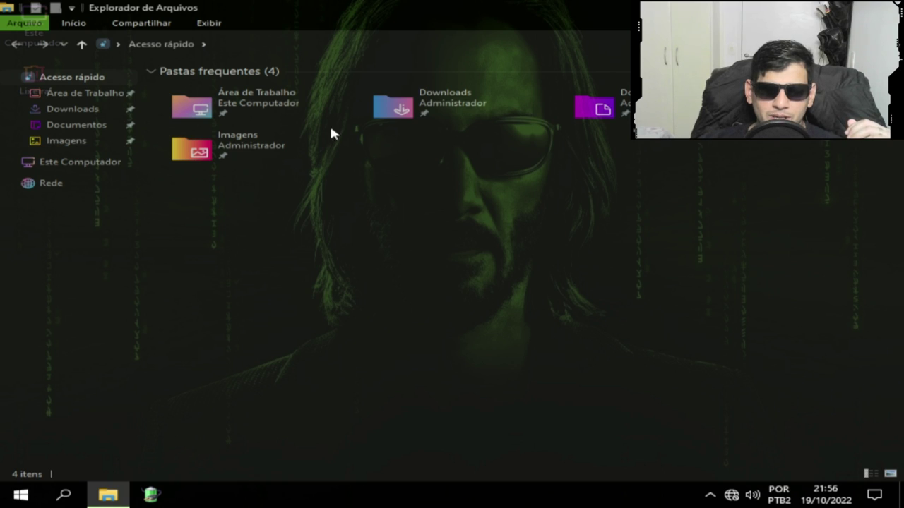
{"action": "left_click", "coordinate": [79, 164]}
{"action": "right_click", "coordinate": [260, 88]}
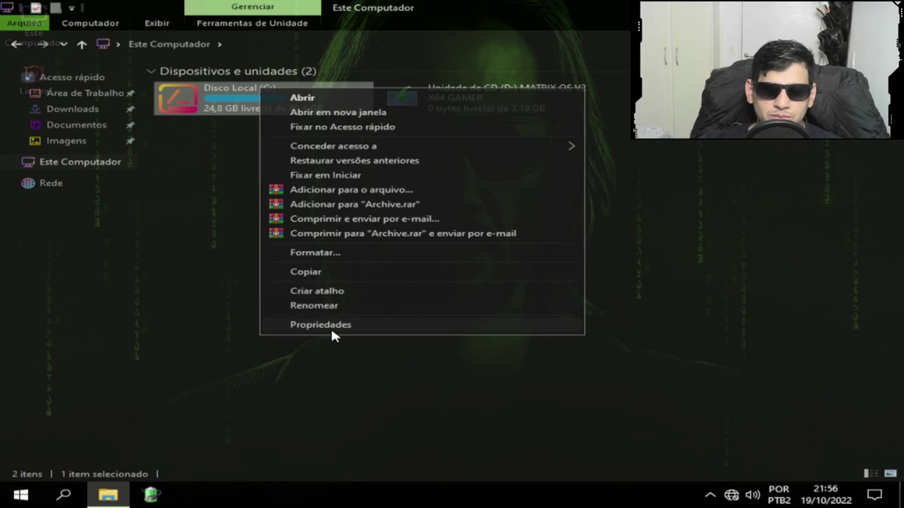
{"action": "left_click", "coordinate": [330, 326]}
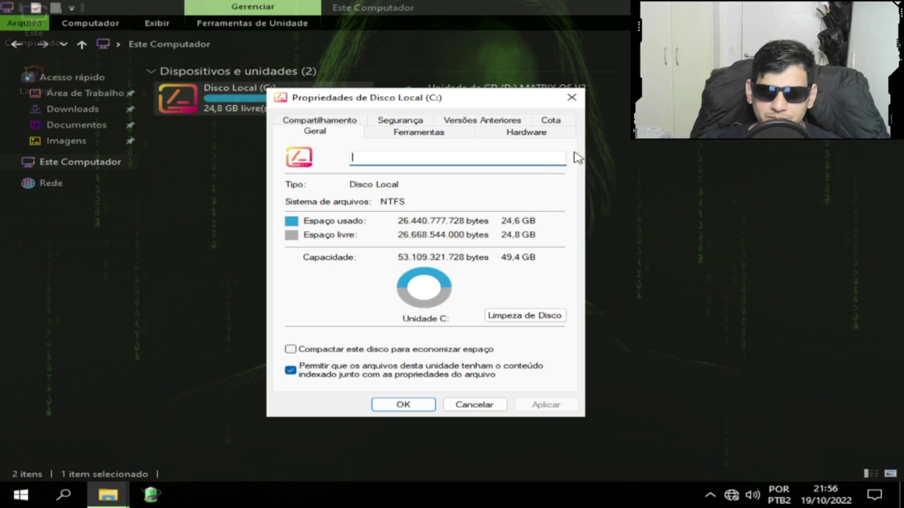
{"action": "left_click", "coordinate": [571, 98]}
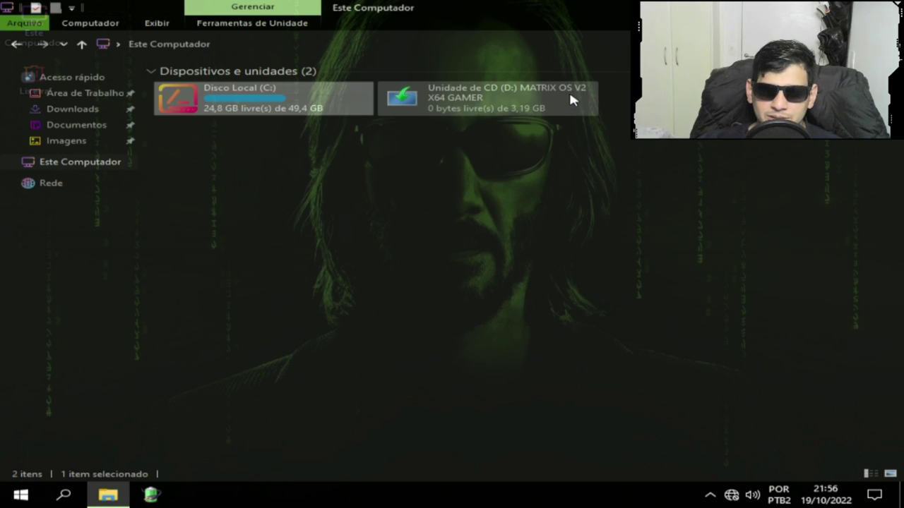
{"action": "left_click", "coordinate": [534, 112]}
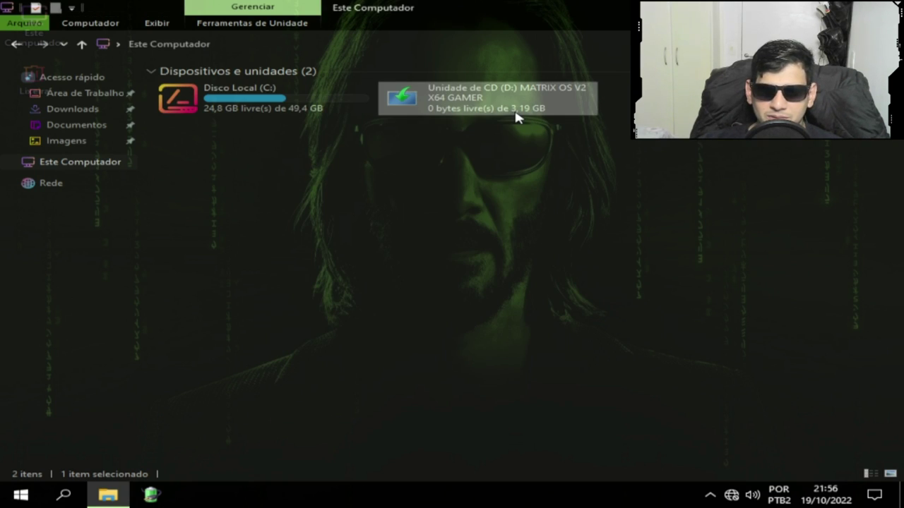
{"action": "mouse_move", "coordinate": [526, 120]}
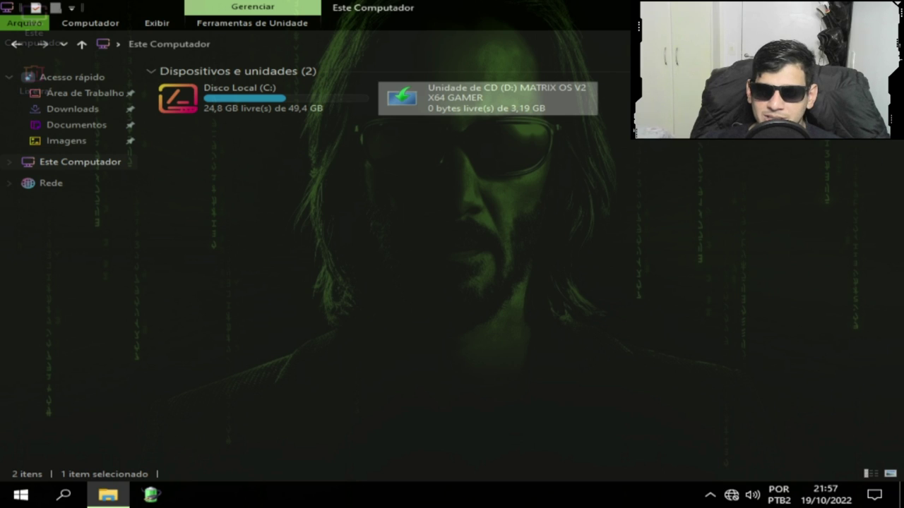
{"action": "key", "text": "alt+F4"}
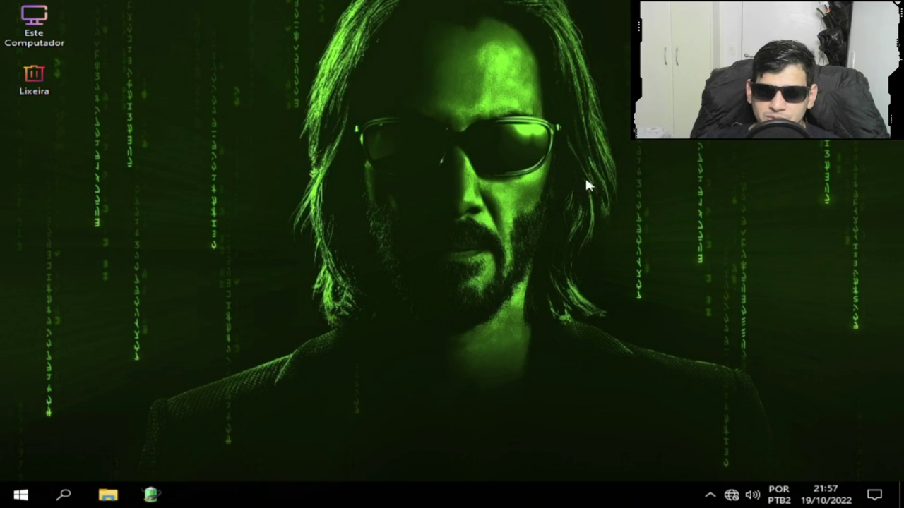
Review the custom commands in the desktop's context menu, including the options for creating new items.
{"action": "right_click", "coordinate": [347, 194]}
{"action": "mouse_move", "coordinate": [387, 381]}
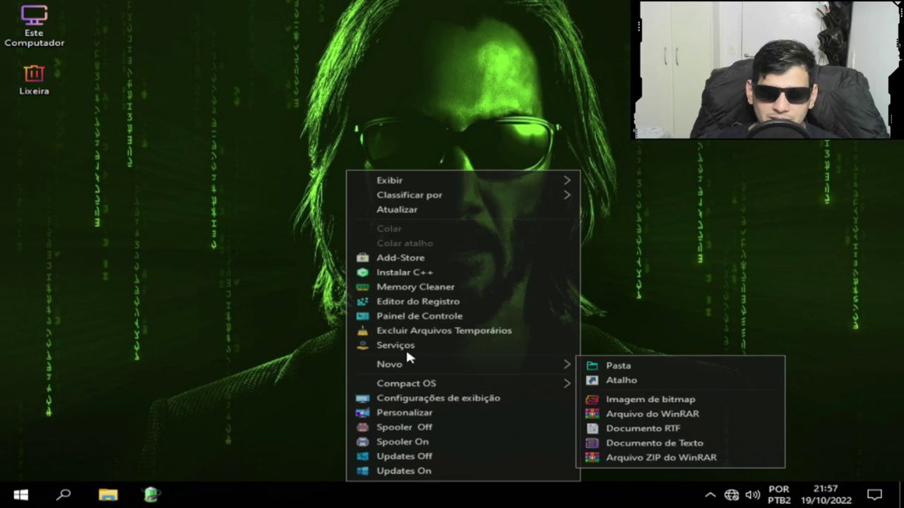
{"action": "left_click", "coordinate": [405, 398]}
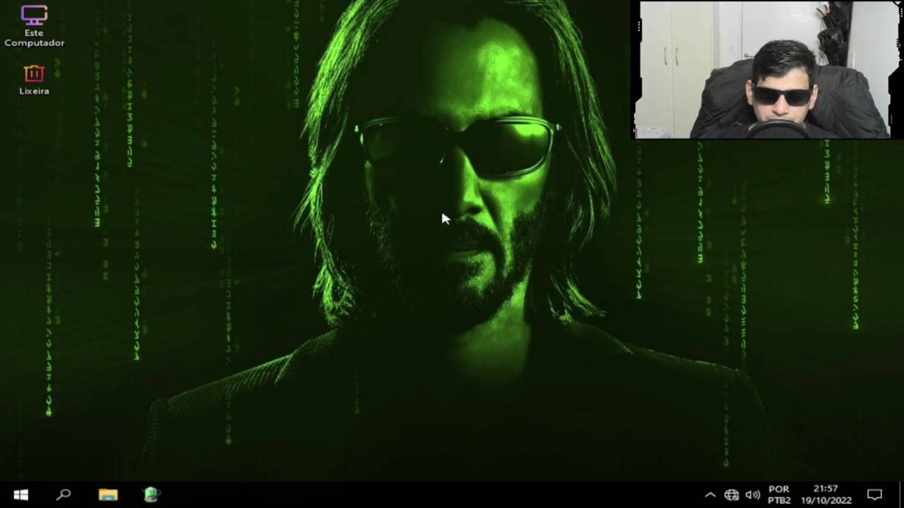
Open the desktop's theme settings, apply the AERO 11 Dark theme and check how the Start menu looks.
{"action": "right_click", "coordinate": [442, 218]}
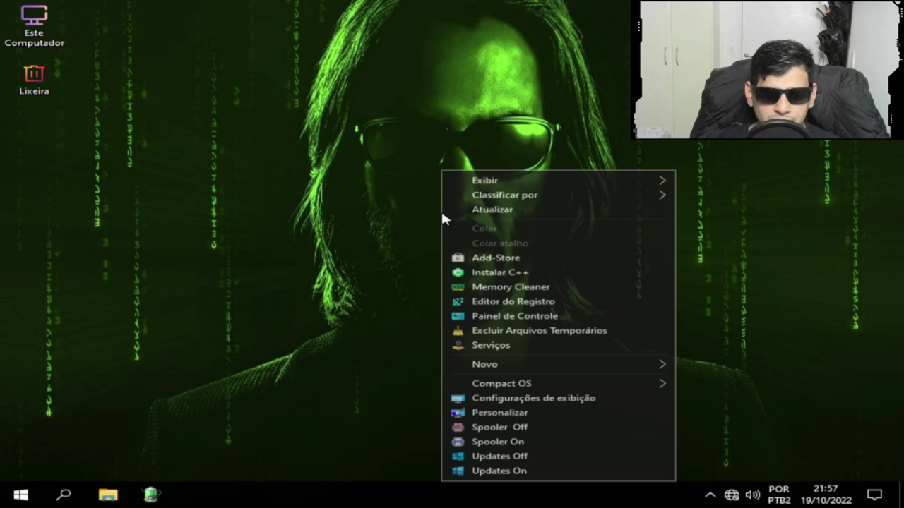
{"action": "left_click", "coordinate": [513, 414]}
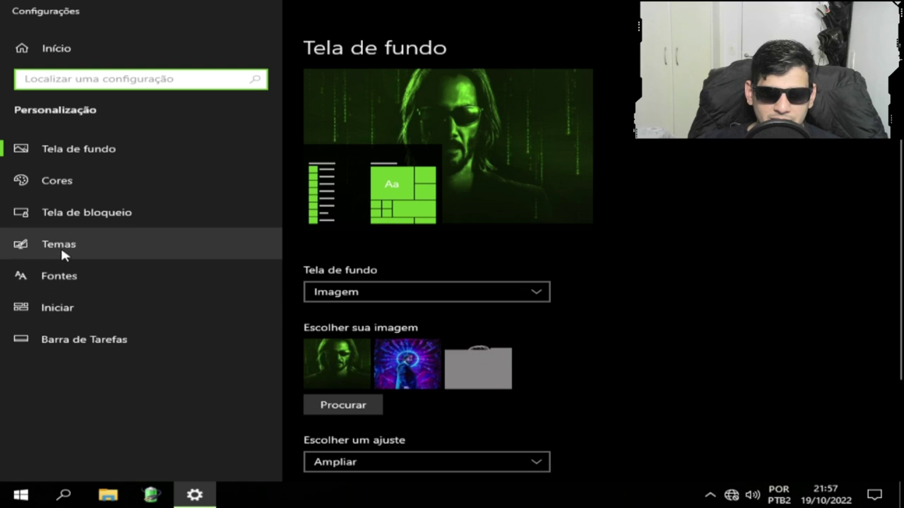
{"action": "left_click", "coordinate": [65, 251]}
{"action": "scroll", "coordinate": [532, 431], "scroll_direction": "down", "scroll_amount": 3}
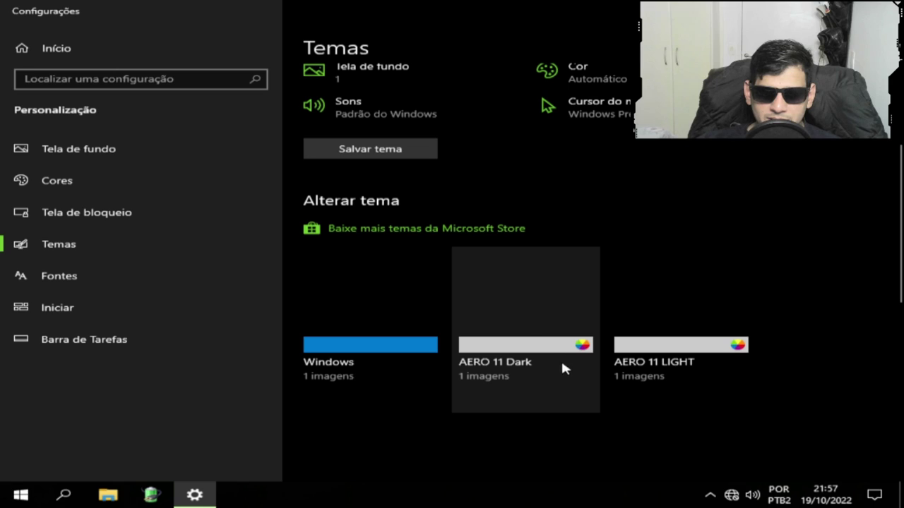
{"action": "left_click", "coordinate": [520, 316]}
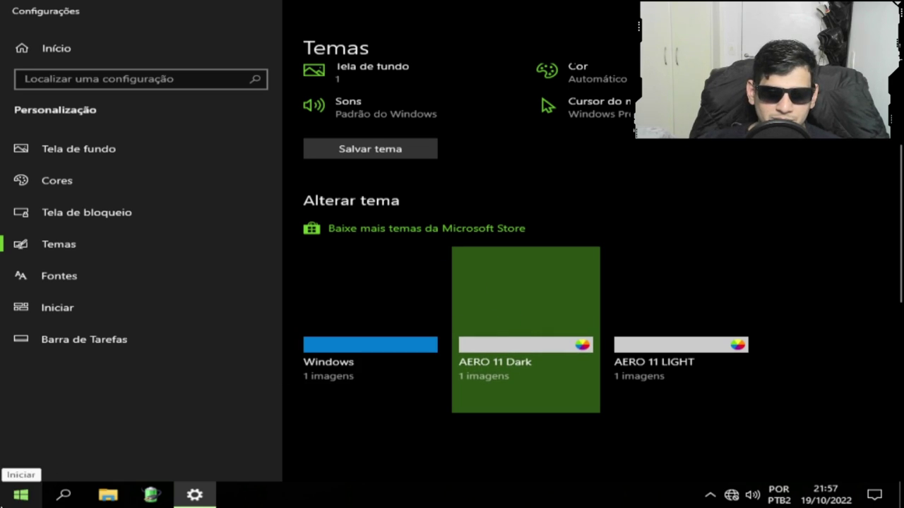
{"action": "left_click", "coordinate": [19, 496]}
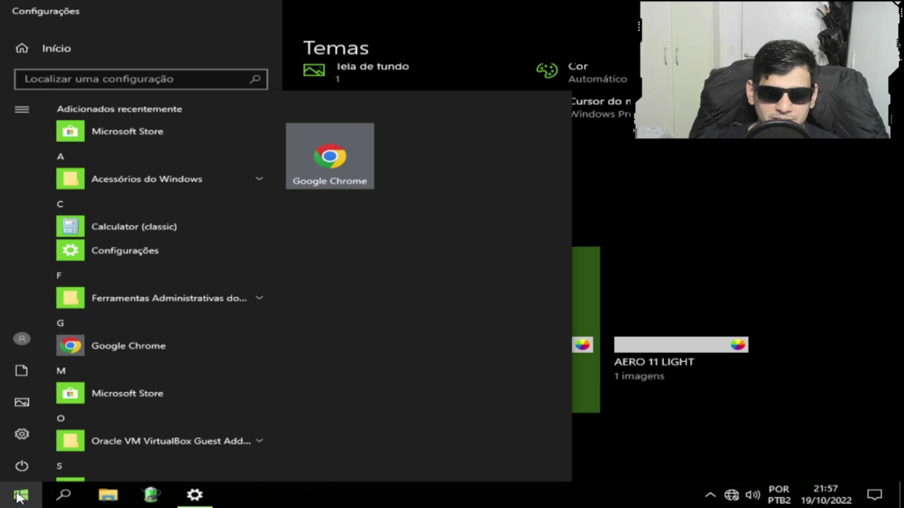
{"action": "left_click", "coordinate": [19, 497]}
{"action": "left_click", "coordinate": [19, 496]}
{"action": "left_click", "coordinate": [19, 496]}
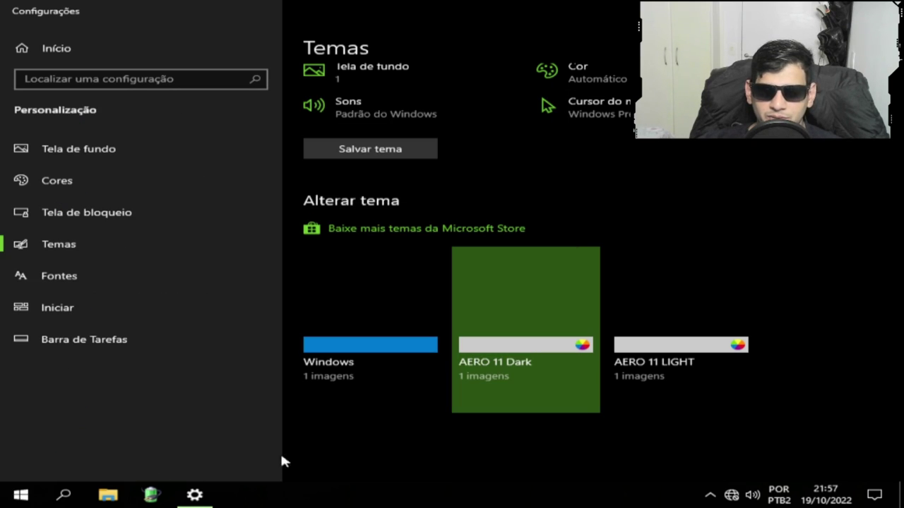
Apply the AERO 11 LIGHT theme and check the Start menu's appearance with it.
{"action": "left_click", "coordinate": [683, 327]}
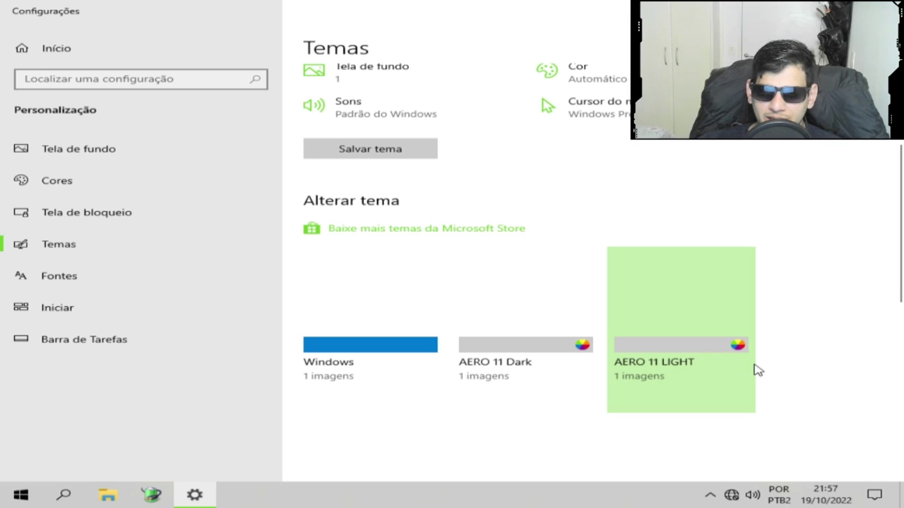
{"action": "left_click", "coordinate": [21, 497]}
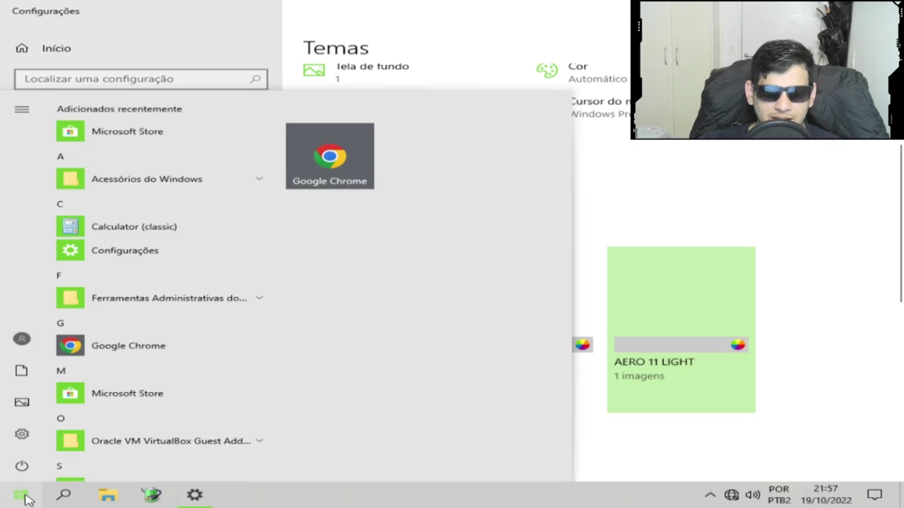
{"action": "left_click", "coordinate": [25, 498]}
Switch to the MAC OS 11 Dark theme and check the Start menu's appearance with it.
{"action": "scroll", "coordinate": [466, 427], "scroll_direction": "down", "scroll_amount": 2}
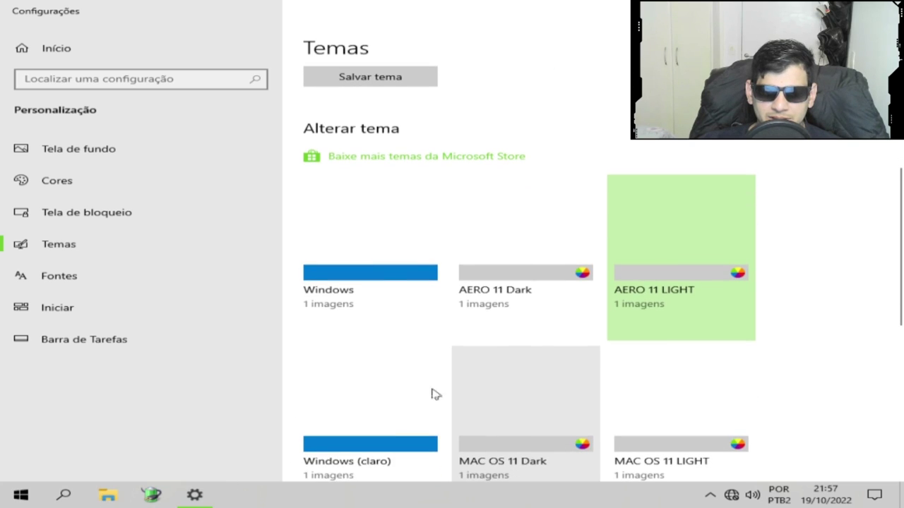
{"action": "left_click", "coordinate": [521, 422]}
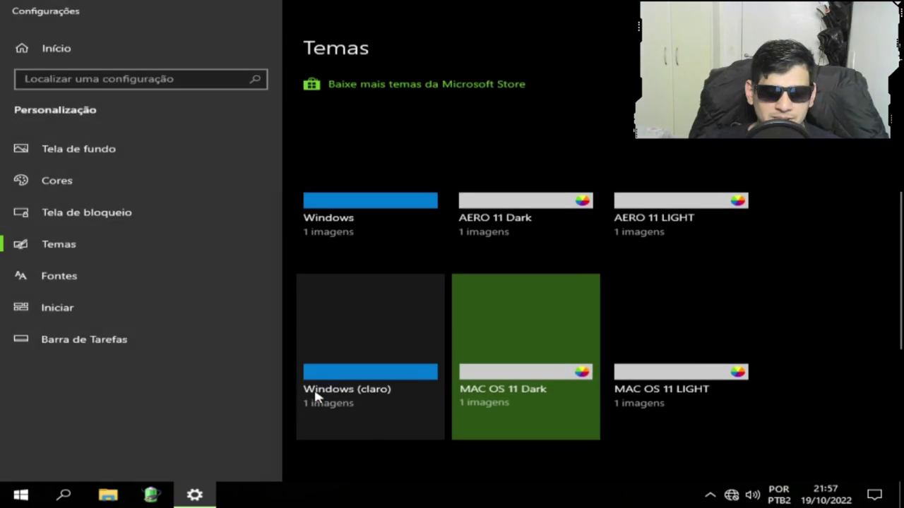
{"action": "scroll", "coordinate": [400, 406], "scroll_direction": "down", "scroll_amount": 2}
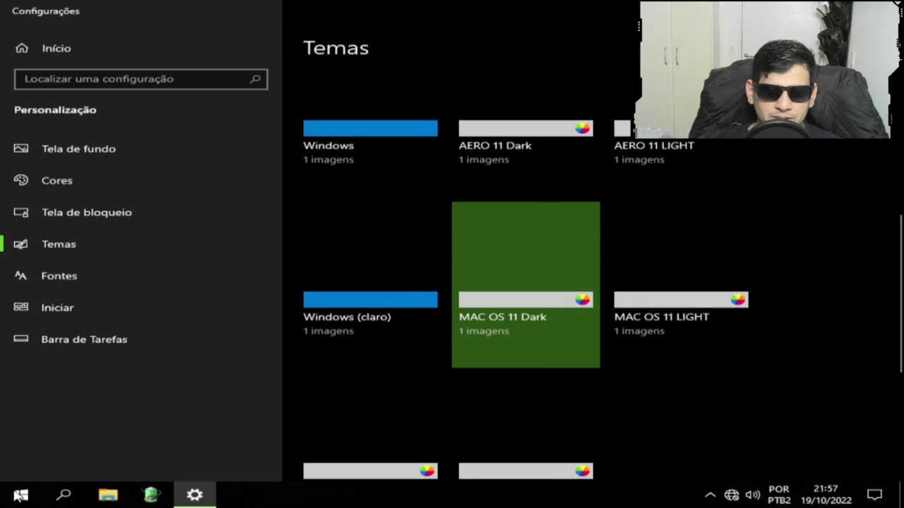
{"action": "left_click", "coordinate": [21, 497]}
{"action": "left_click", "coordinate": [21, 496]}
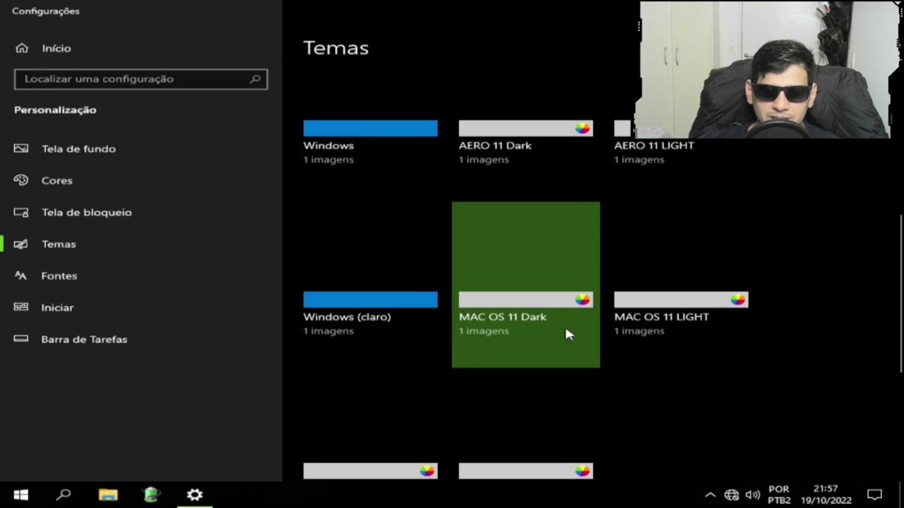
Try the MAC OS 11 LIGHT theme, and the Windows (claro) theme with a look at its Start menu.
{"action": "left_click", "coordinate": [671, 332]}
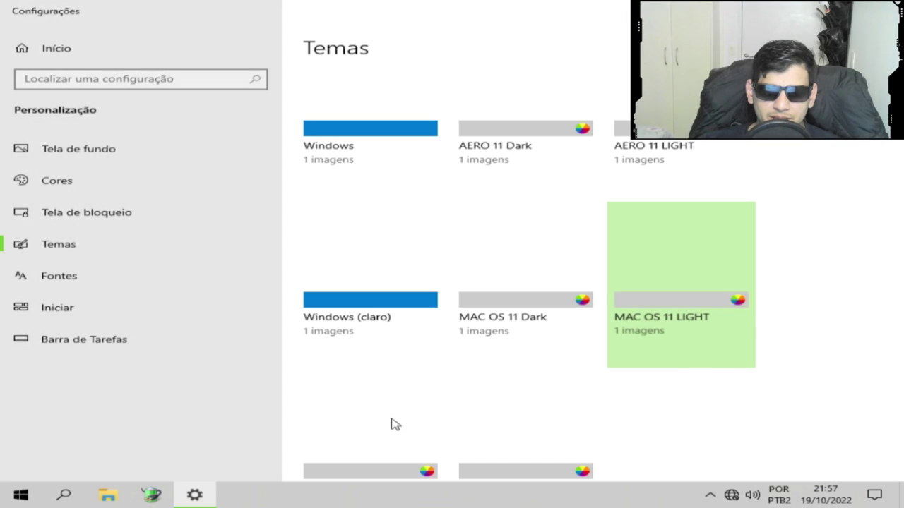
{"action": "scroll", "coordinate": [314, 424], "scroll_direction": "down", "scroll_amount": 1}
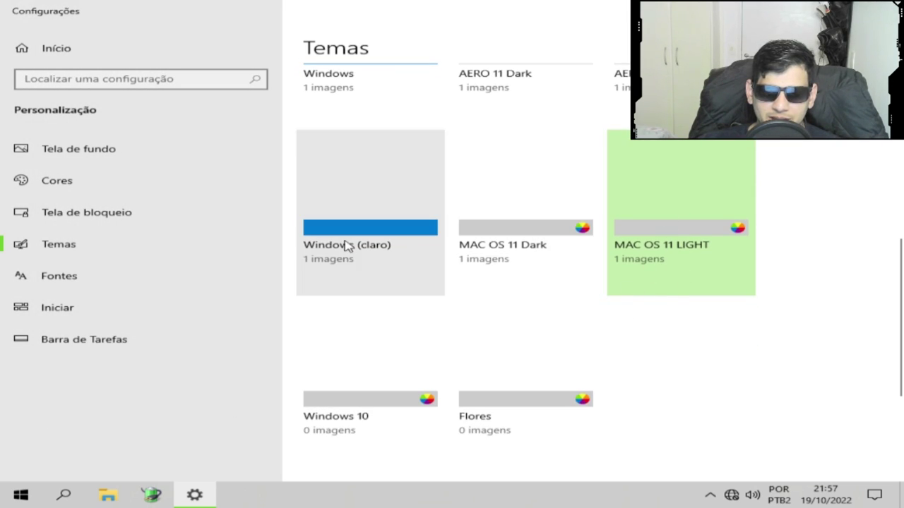
{"action": "left_click", "coordinate": [317, 226]}
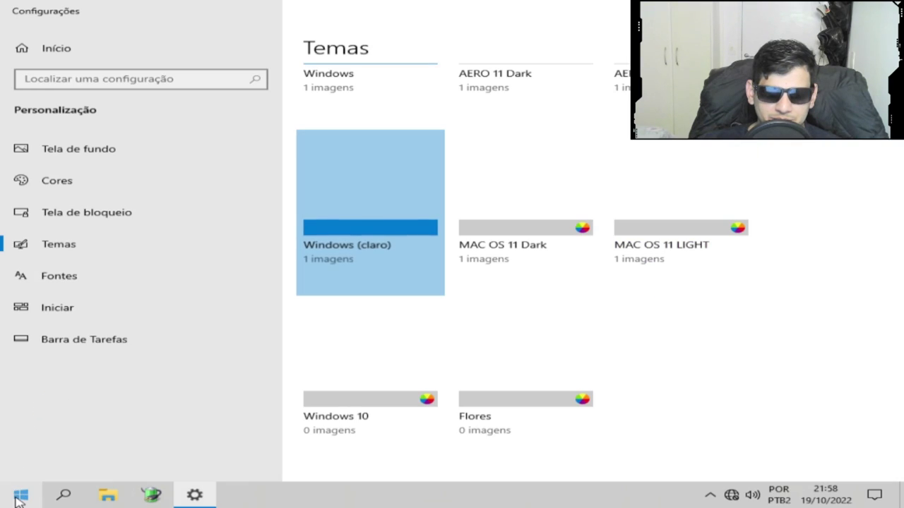
{"action": "left_click", "coordinate": [19, 498]}
{"action": "left_click", "coordinate": [19, 497]}
{"action": "left_click", "coordinate": [20, 497]}
{"action": "left_click", "coordinate": [19, 498]}
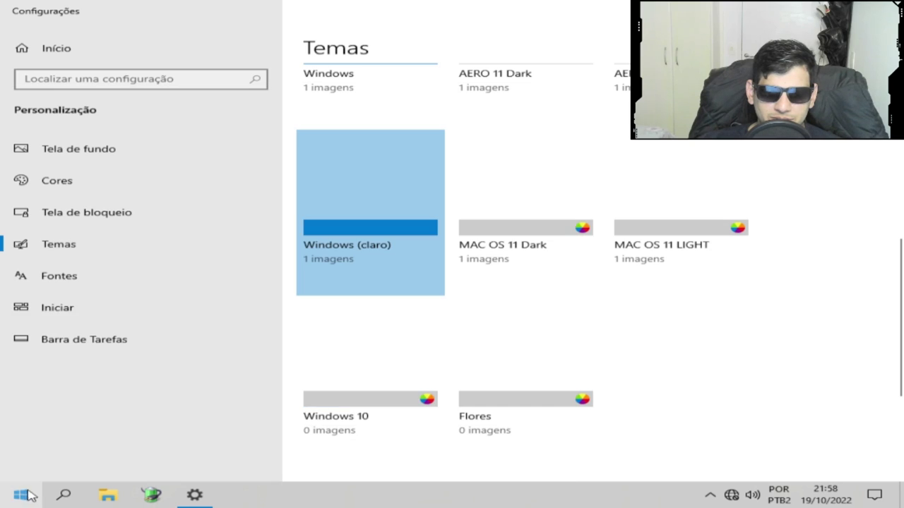
Apply the MAC OS 11 Dark theme, set the neon blue-and-purple picture as desktop background, and show the desktop.
{"action": "left_click", "coordinate": [544, 223]}
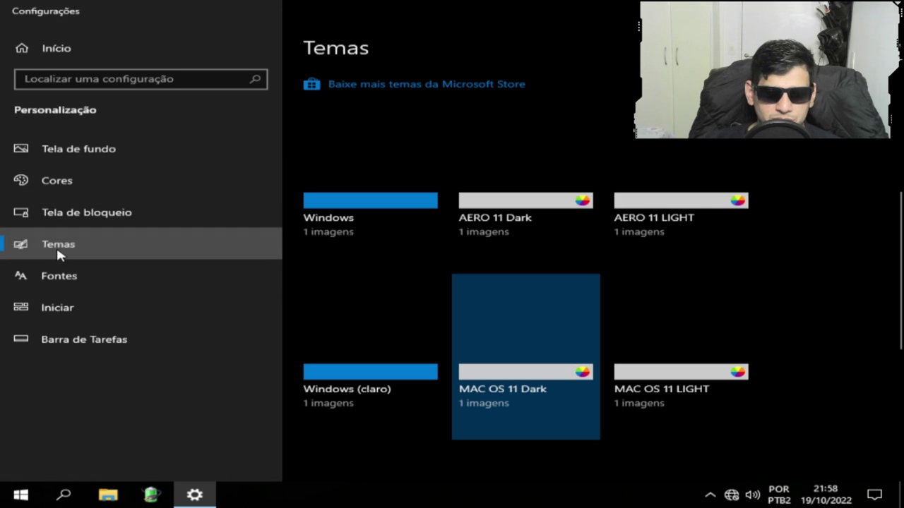
{"action": "left_click", "coordinate": [102, 152]}
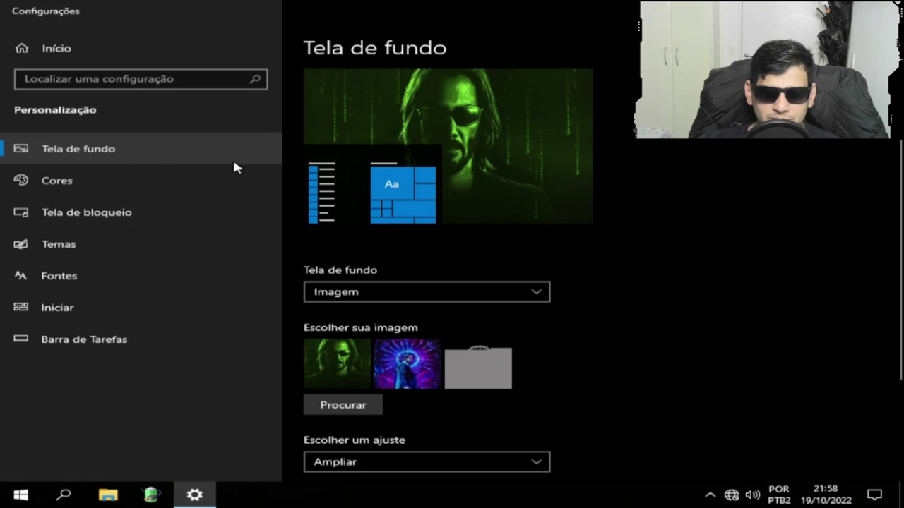
{"action": "left_click", "coordinate": [420, 364]}
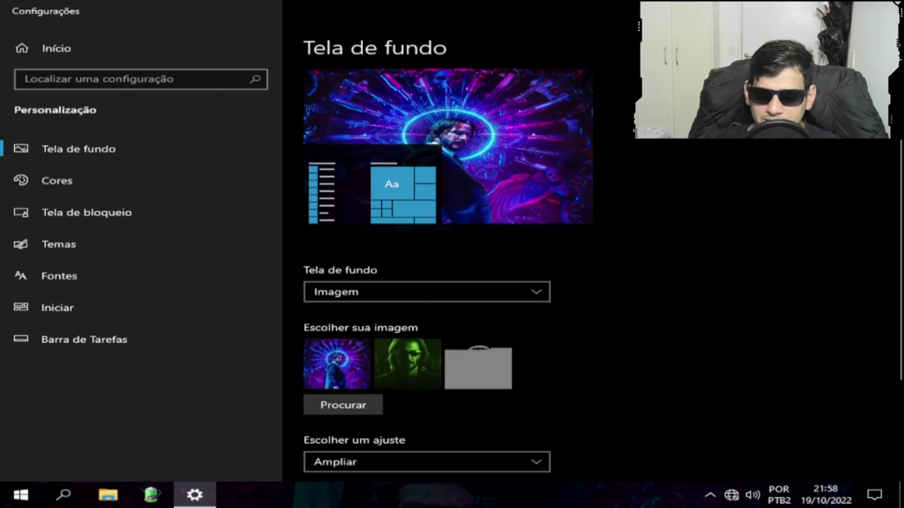
{"action": "key", "text": "super+d"}
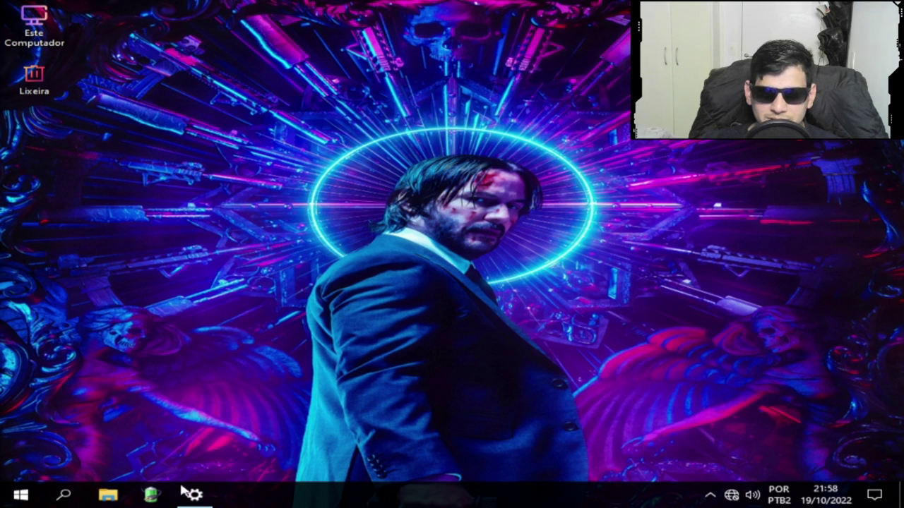
Look over the desktop's context menu against the new wallpaper and return to the background settings.
{"action": "right_click", "coordinate": [224, 296]}
{"action": "mouse_move", "coordinate": [285, 389]}
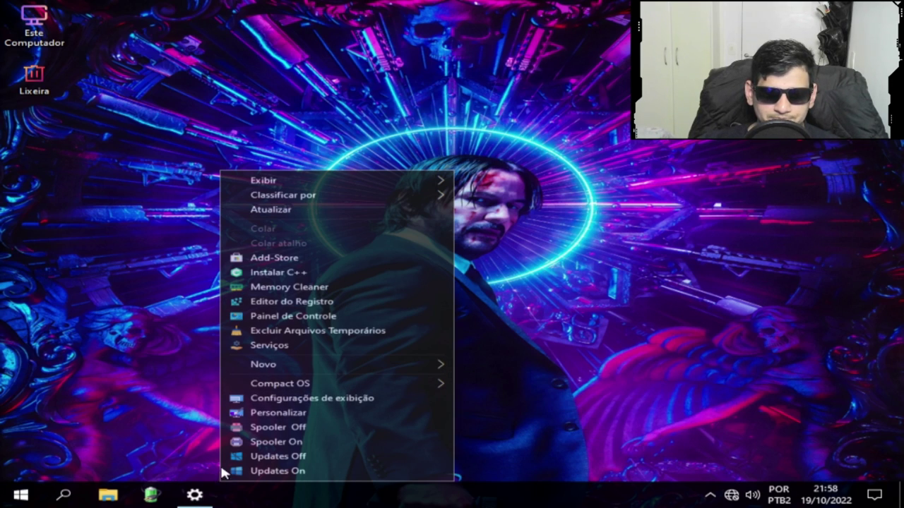
{"action": "left_click", "coordinate": [223, 440]}
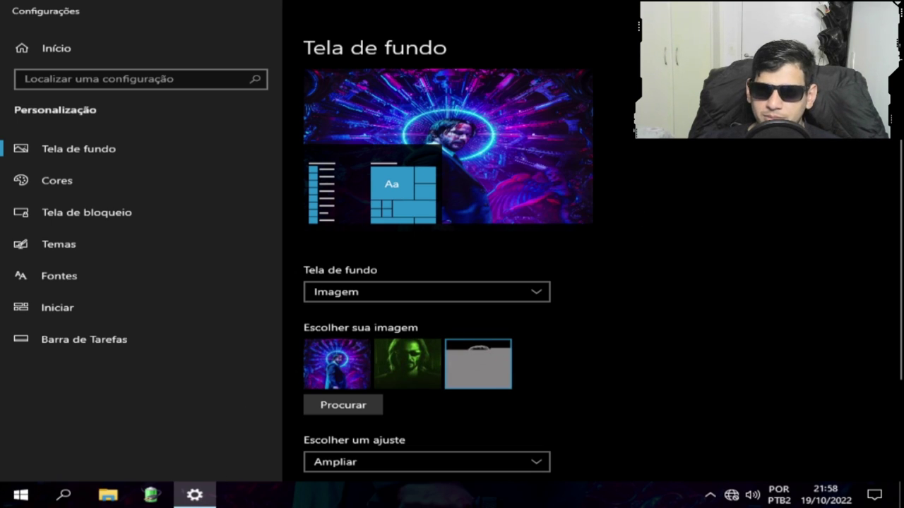
Set the black portrait with red-and-blue sunglasses as desktop background and check how the desktop and File Explorer look with it.
{"action": "left_click", "coordinate": [478, 364]}
{"action": "key", "text": "super+d"}
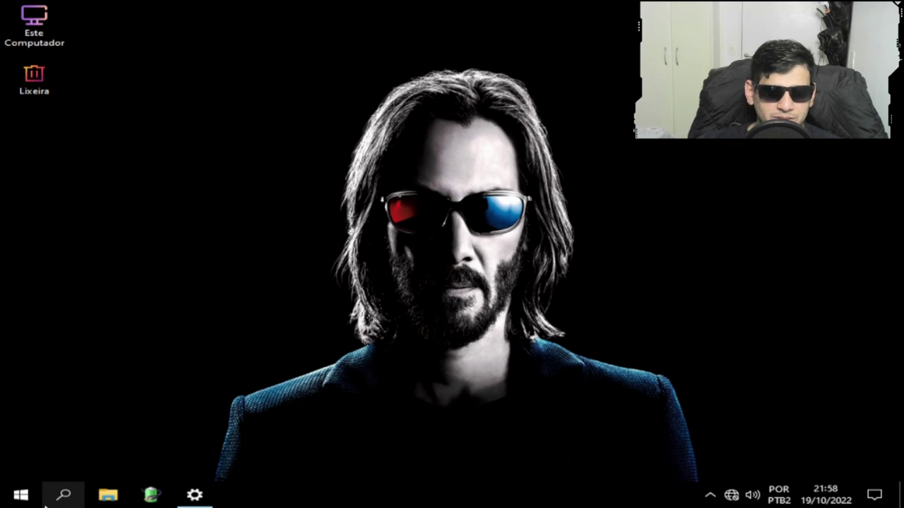
{"action": "left_click", "coordinate": [108, 497]}
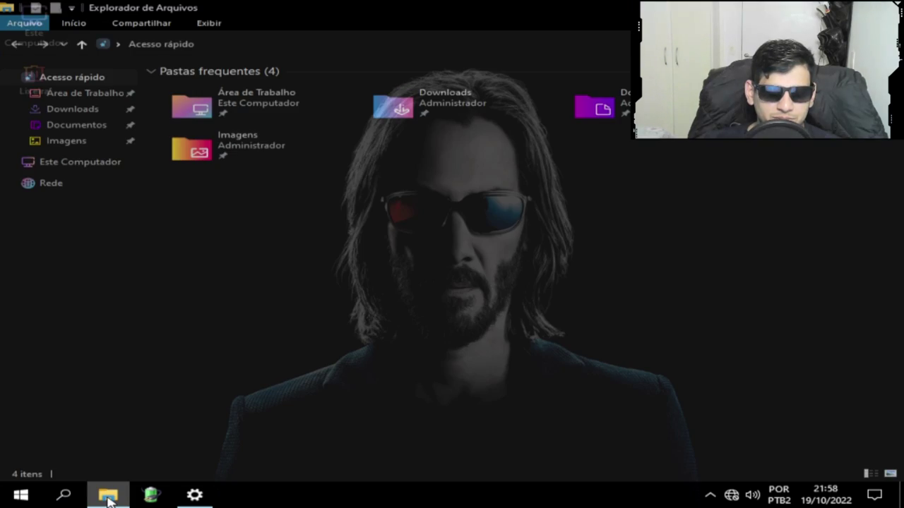
{"action": "left_click", "coordinate": [153, 496]}
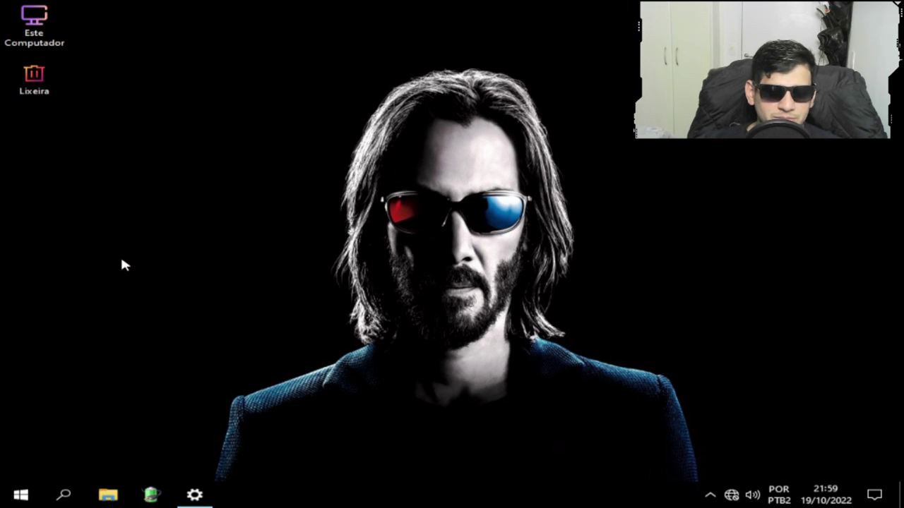
Run Add-Store to add the Microsoft Store, and start the Visual C++ runtimes installation with Instalar C++.
{"action": "right_click", "coordinate": [120, 254]}
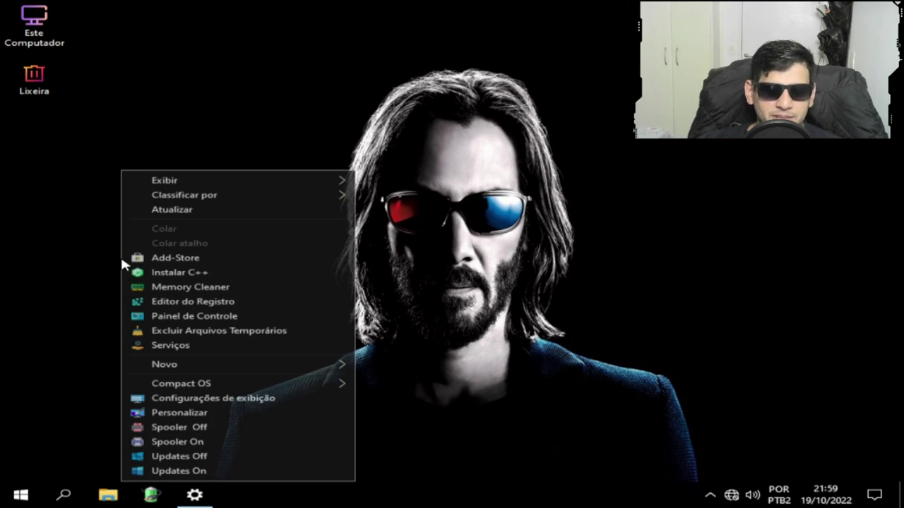
{"action": "left_click", "coordinate": [162, 261]}
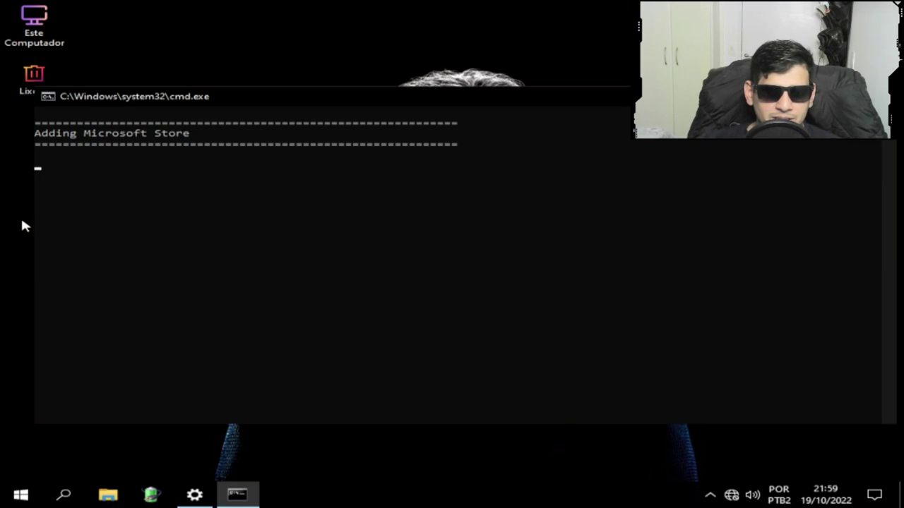
{"action": "right_click", "coordinate": [2, 226]}
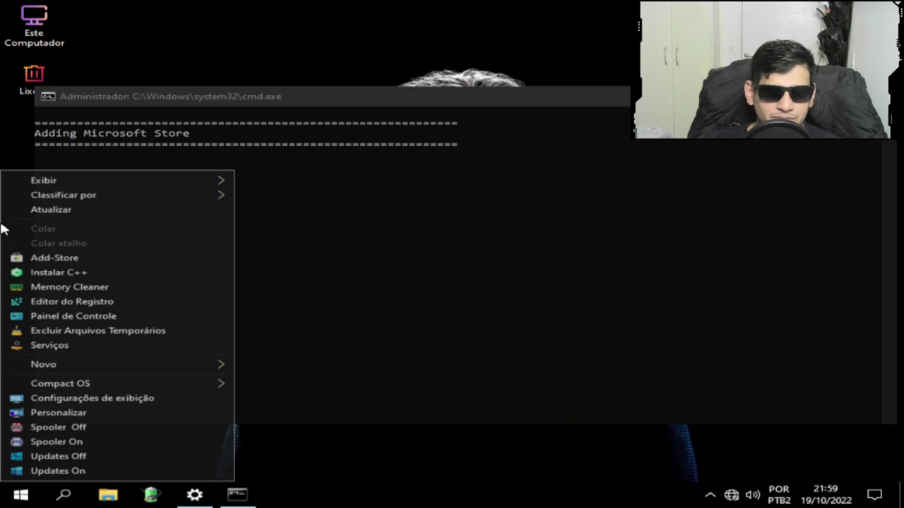
{"action": "left_click", "coordinate": [79, 276]}
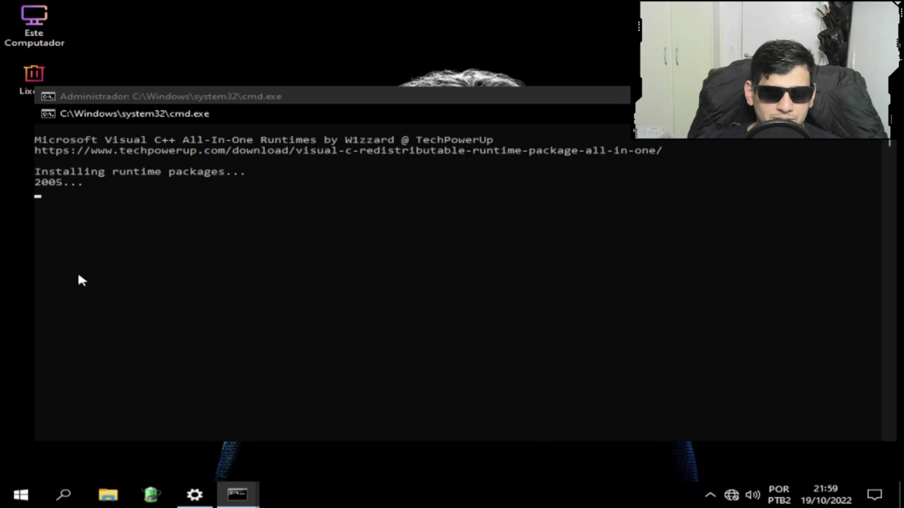
Launch Memory Cleaner while the installations run, and check the Start menu for the Microsoft Store.
{"action": "right_click", "coordinate": [8, 244]}
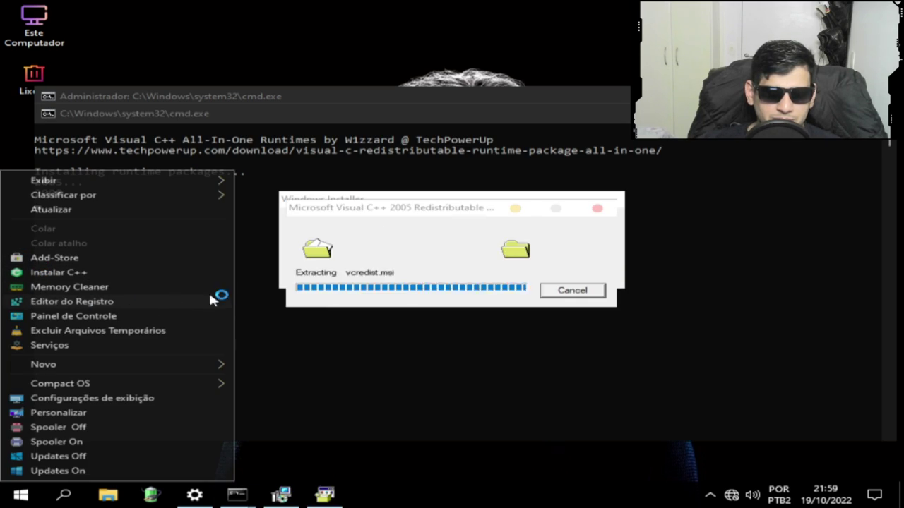
{"action": "left_click", "coordinate": [96, 287]}
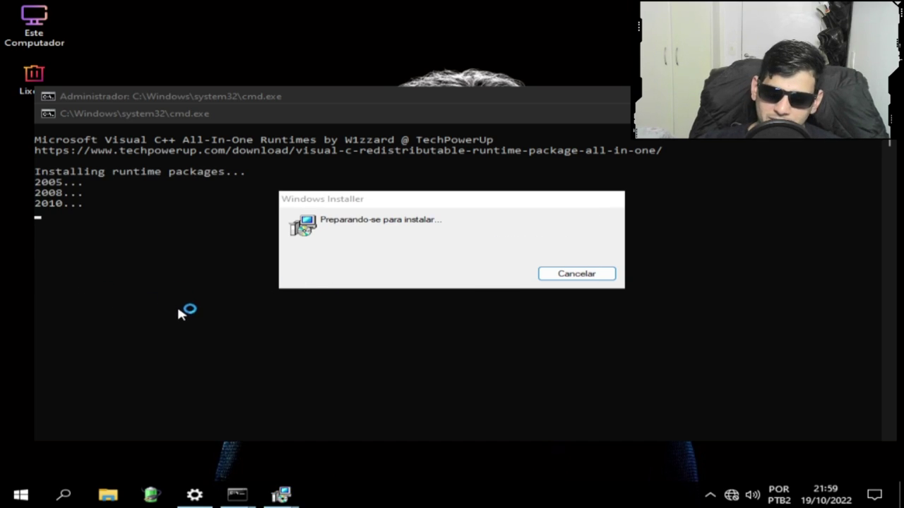
{"action": "mouse_move", "coordinate": [282, 494]}
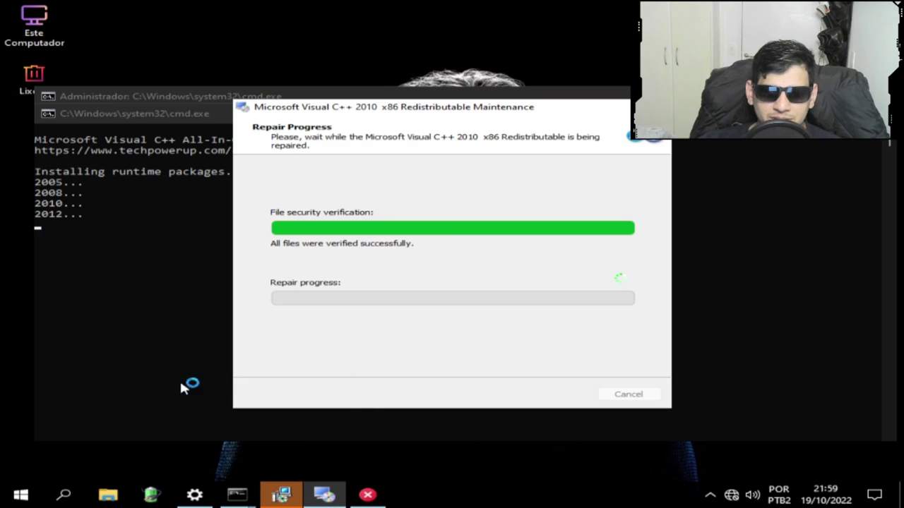
{"action": "left_click", "coordinate": [22, 495]}
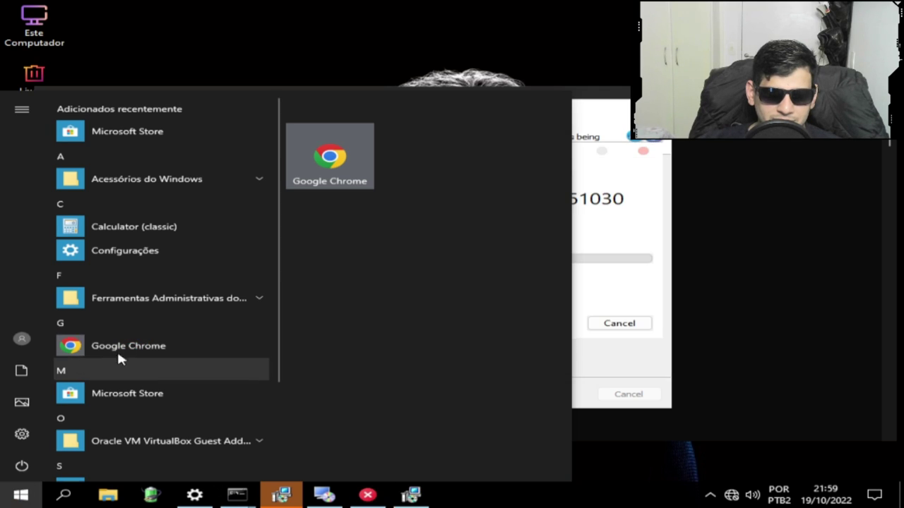
{"action": "left_click", "coordinate": [570, 31]}
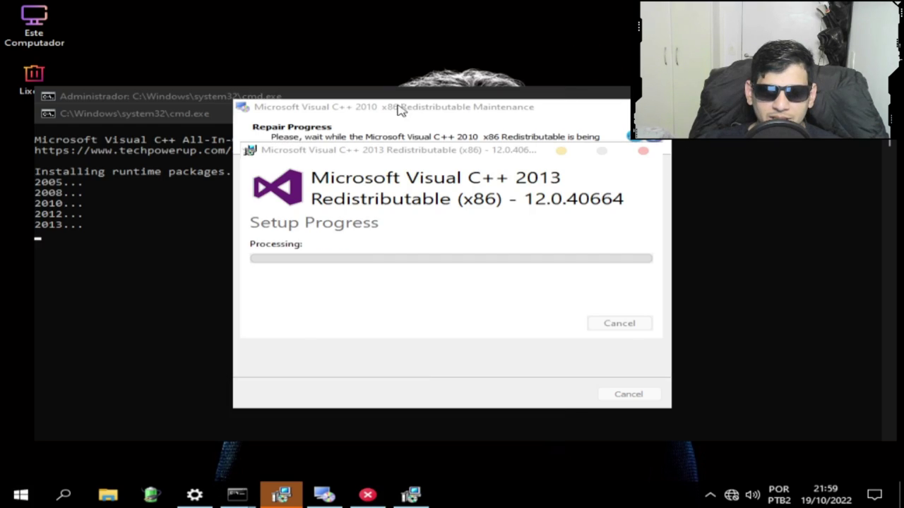
Open the Registry Editor, Control Panel and Services using the desktop's custom commands.
{"action": "right_click", "coordinate": [6, 375]}
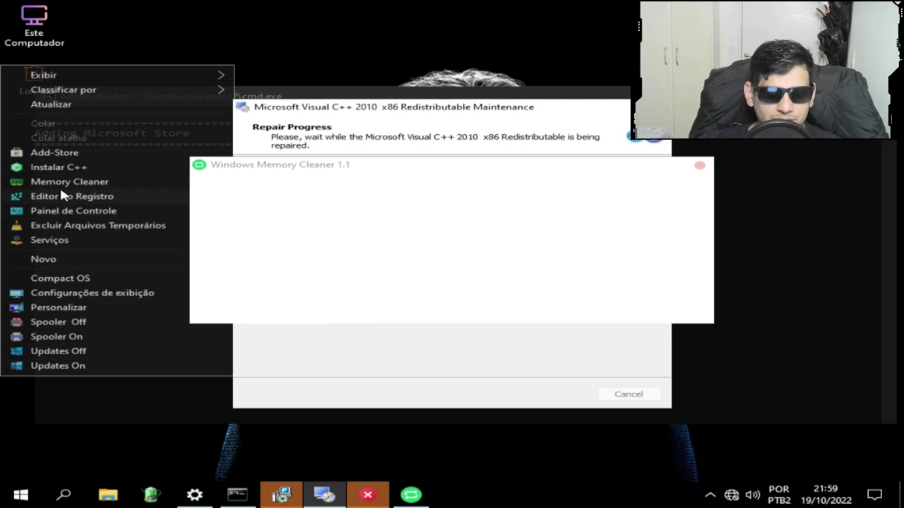
{"action": "left_click", "coordinate": [58, 198]}
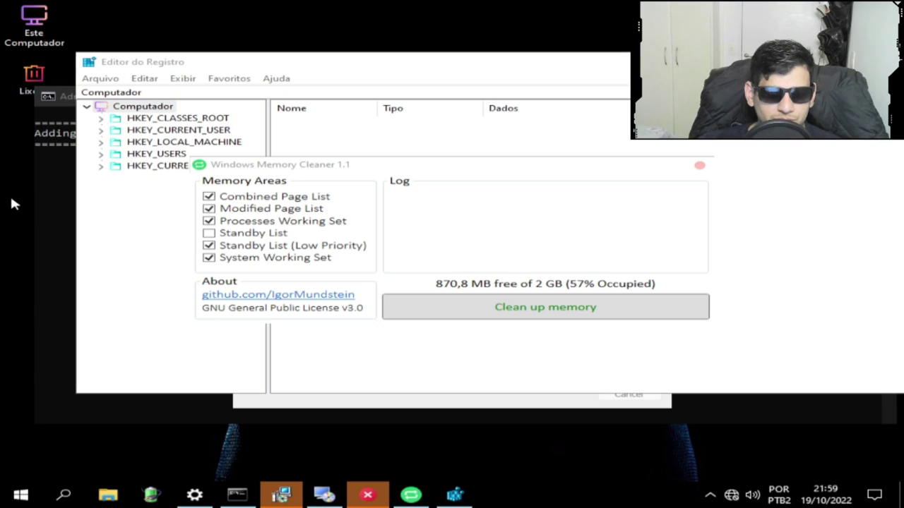
{"action": "right_click", "coordinate": [10, 200]}
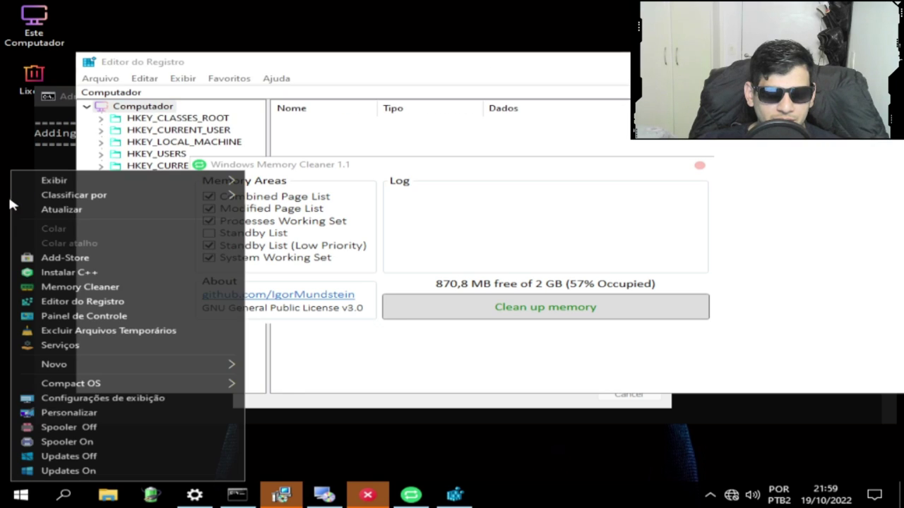
{"action": "left_click", "coordinate": [70, 317]}
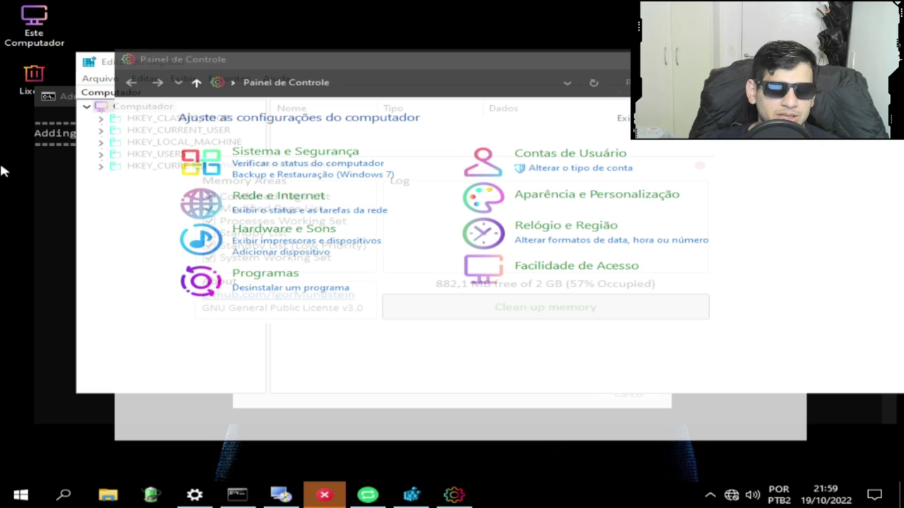
{"action": "right_click", "coordinate": [4, 209]}
{"action": "left_click", "coordinate": [60, 340]}
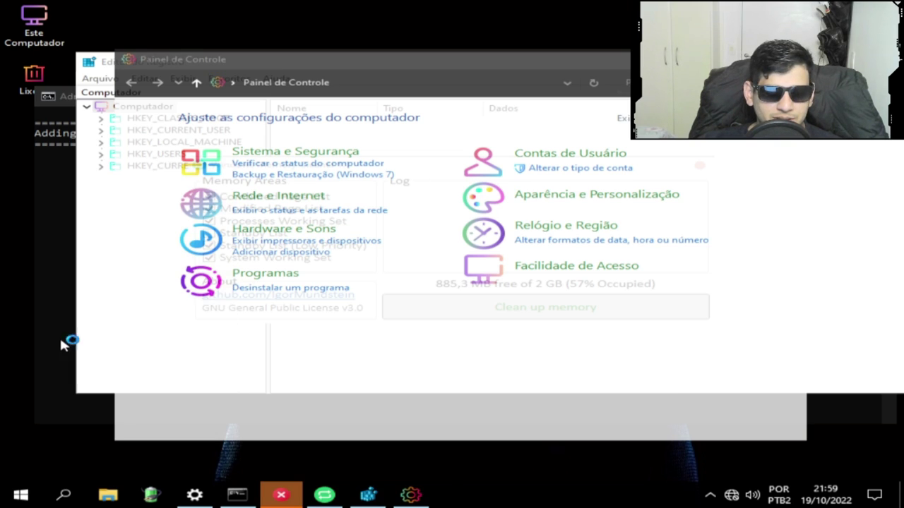
Delete the temporary files with Excluir Arquivos Temporários and turn the print spooler off with Spooler Off.
{"action": "right_click", "coordinate": [3, 195]}
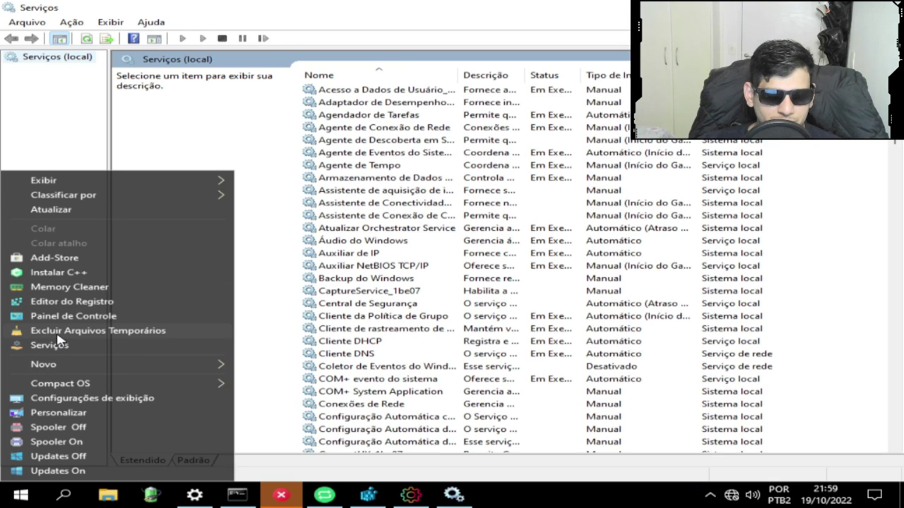
{"action": "left_click", "coordinate": [60, 335]}
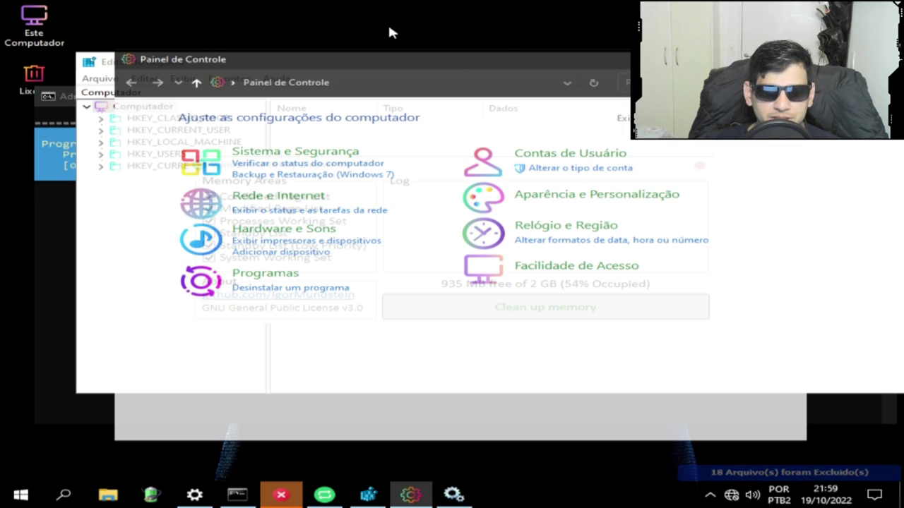
{"action": "right_click", "coordinate": [387, 25]}
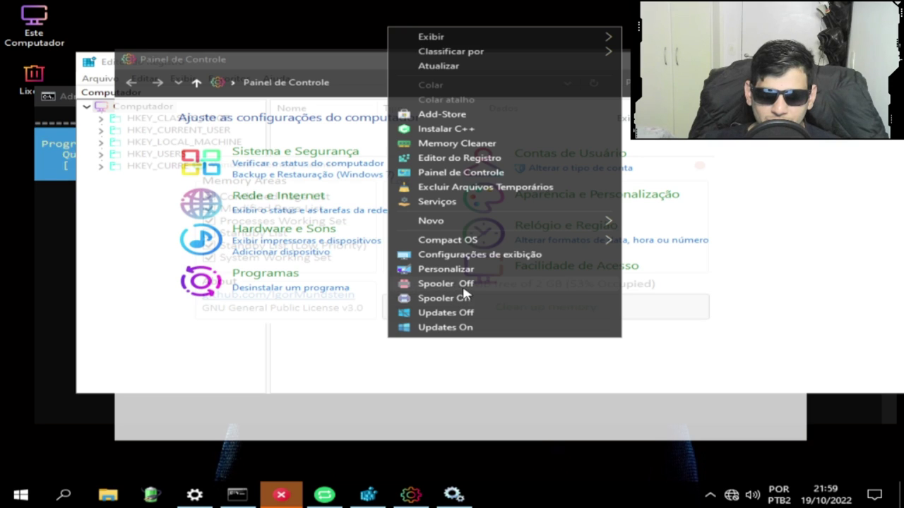
{"action": "left_click", "coordinate": [465, 289]}
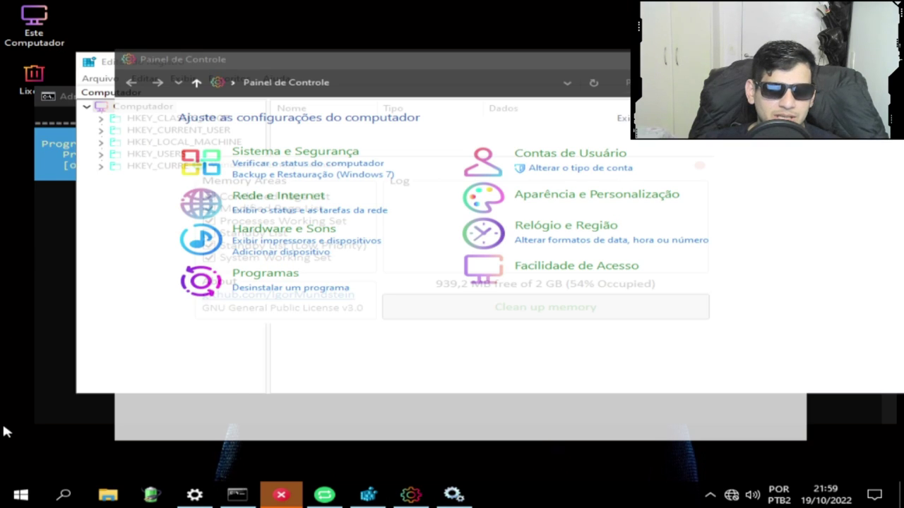
Turn Windows updates on with Updates On, and dismiss the Windows Installer error message.
{"action": "right_click", "coordinate": [4, 423]}
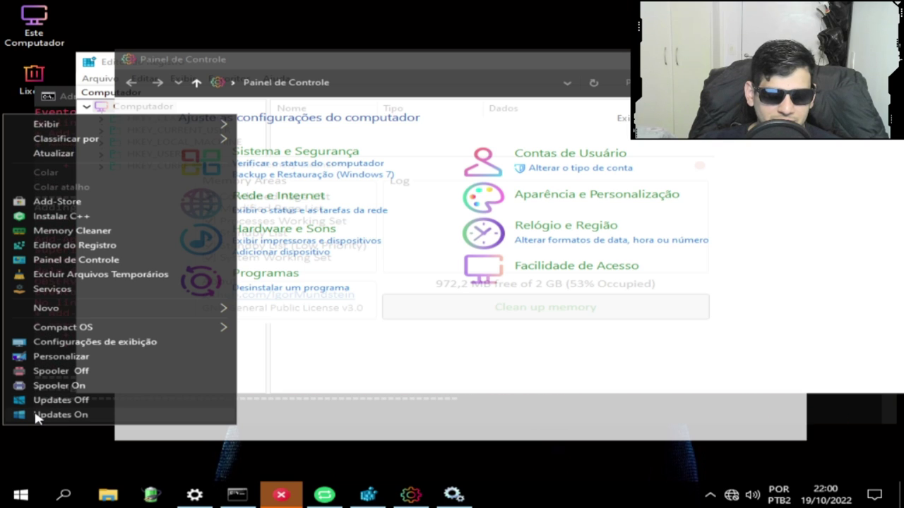
{"action": "left_click", "coordinate": [37, 416]}
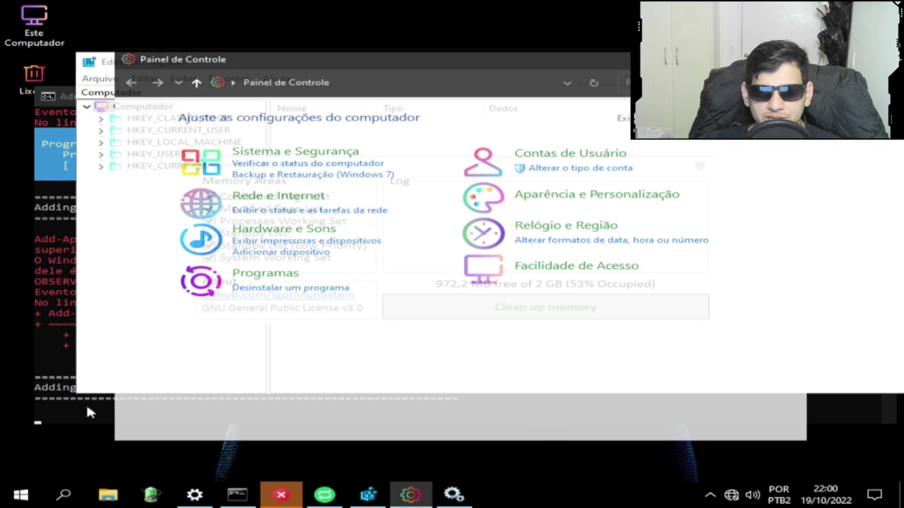
{"action": "right_click", "coordinate": [10, 407]}
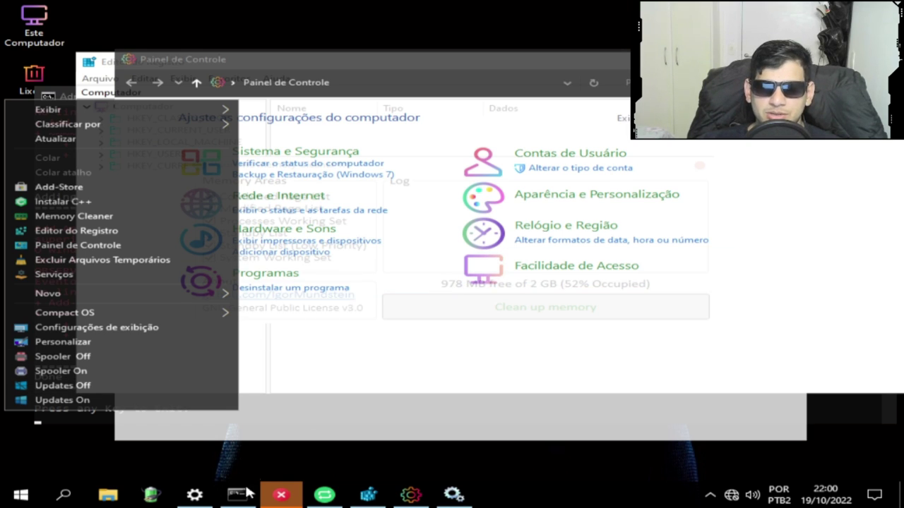
{"action": "left_click", "coordinate": [282, 495]}
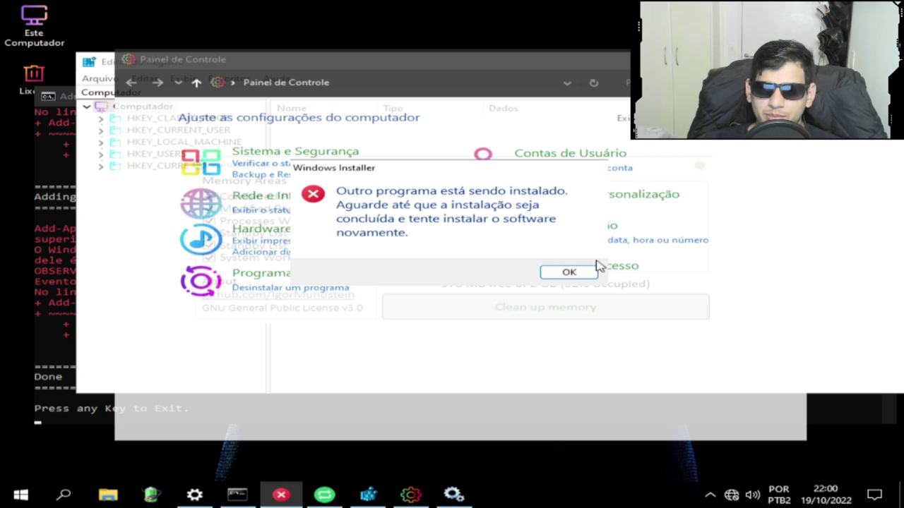
{"action": "left_click", "coordinate": [575, 274]}
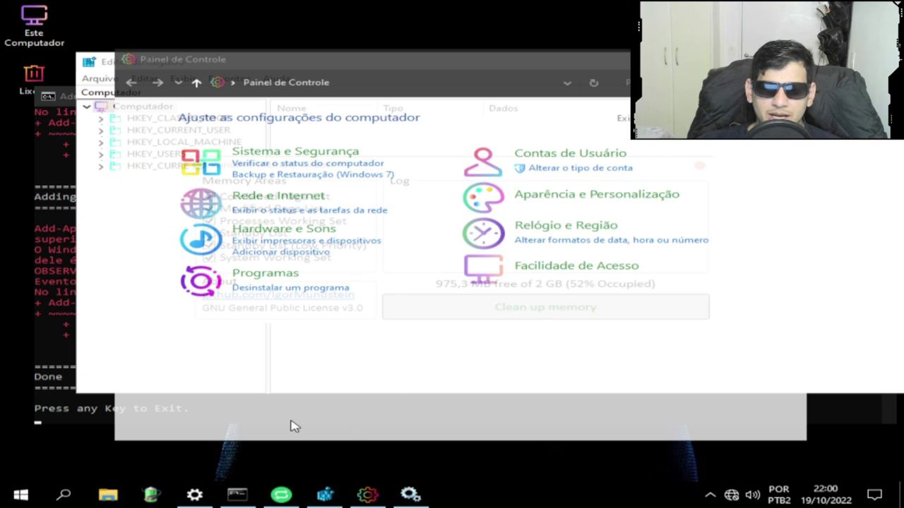
Clean up the memory with Windows Memory Cleaner using the default memory areas, and close it.
{"action": "left_click", "coordinate": [370, 496]}
{"action": "left_click", "coordinate": [381, 503]}
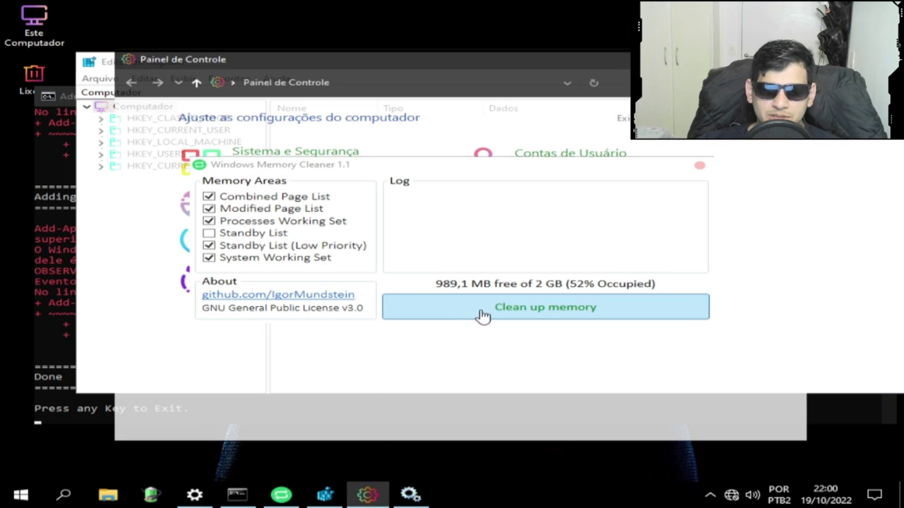
{"action": "left_click", "coordinate": [540, 308]}
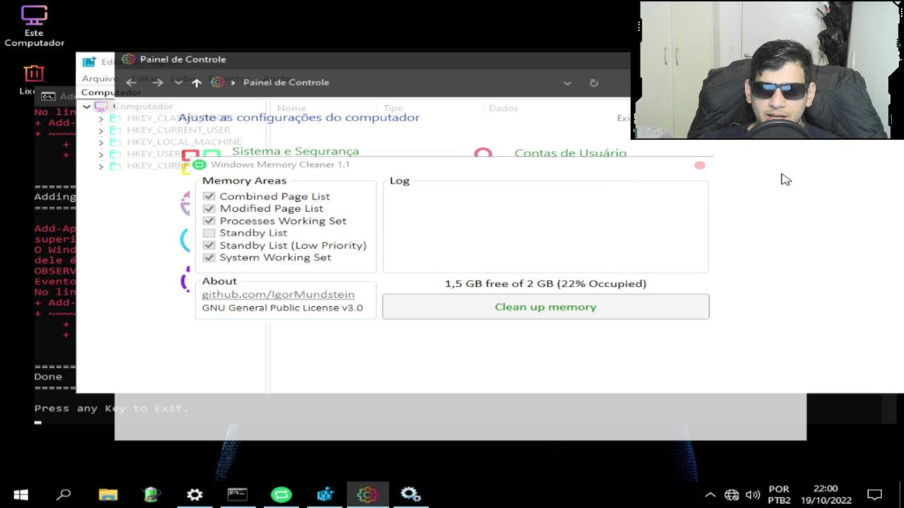
{"action": "left_click", "coordinate": [705, 168]}
{"action": "left_click", "coordinate": [700, 167]}
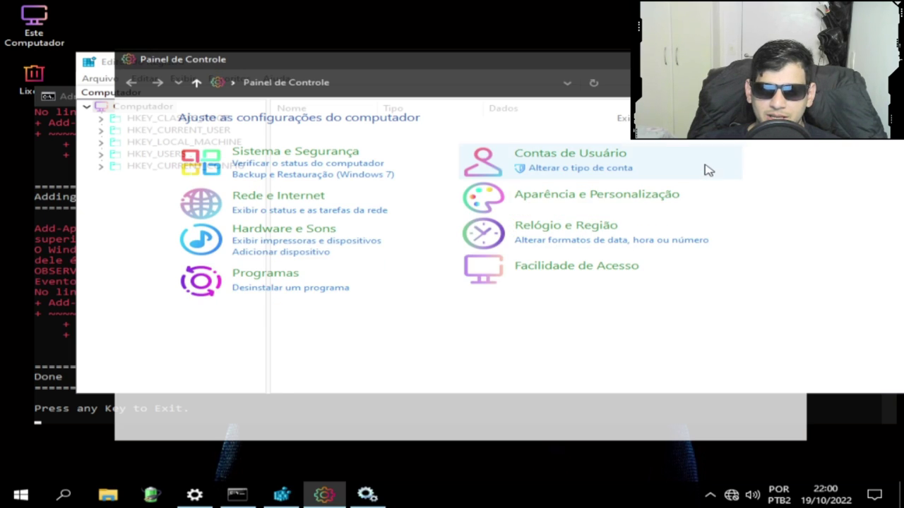
Review the installed programs in Control Panel, and view the Windows features dialog without changing anything.
{"action": "left_click", "coordinate": [315, 288]}
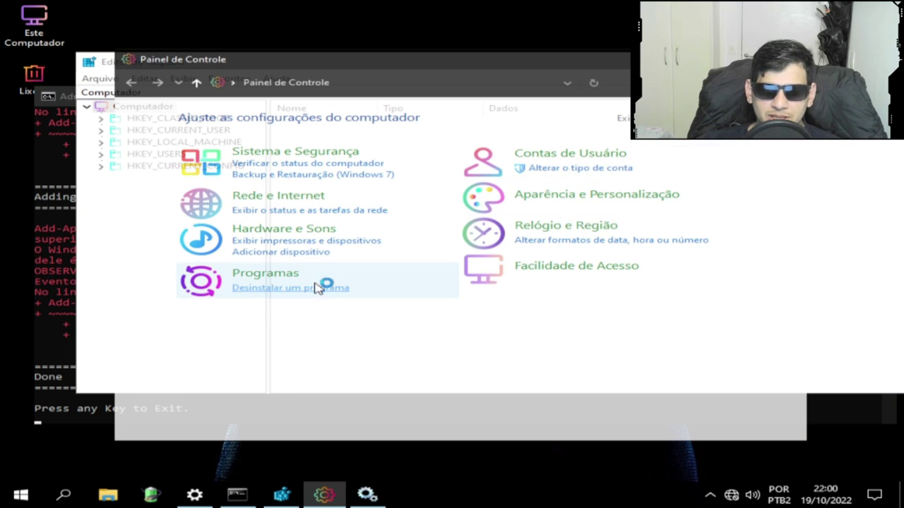
{"action": "left_click", "coordinate": [168, 162]}
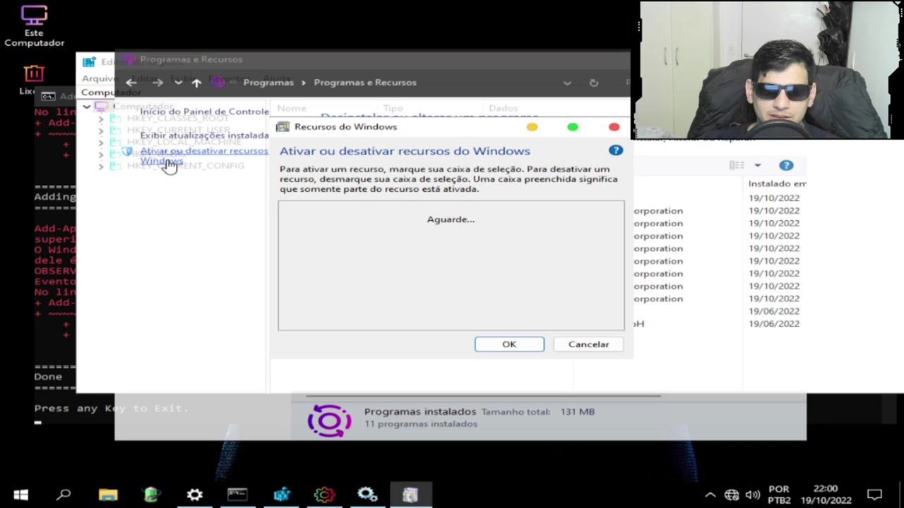
{"action": "left_click", "coordinate": [586, 344]}
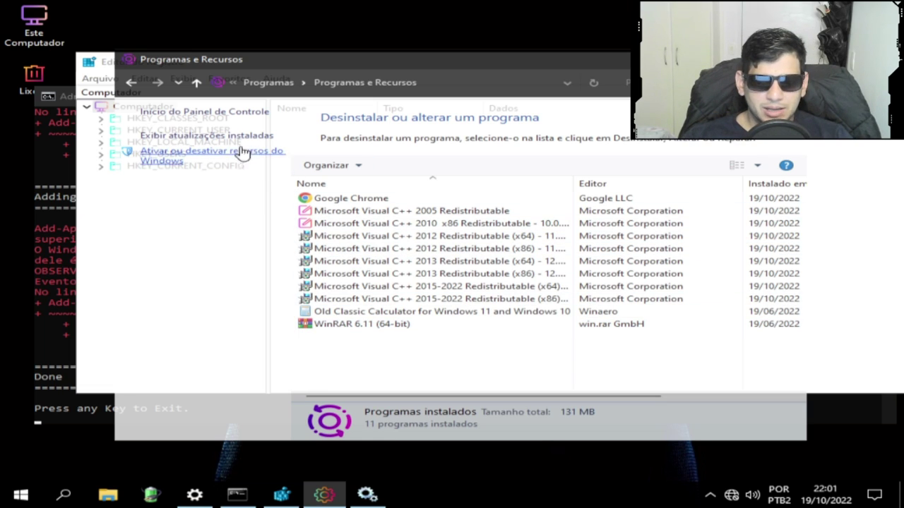
Examine the installed updates with their installation dates, collapsing and re-expanding the Microsoft Windows and Visual C++ groups.
{"action": "left_click", "coordinate": [214, 138]}
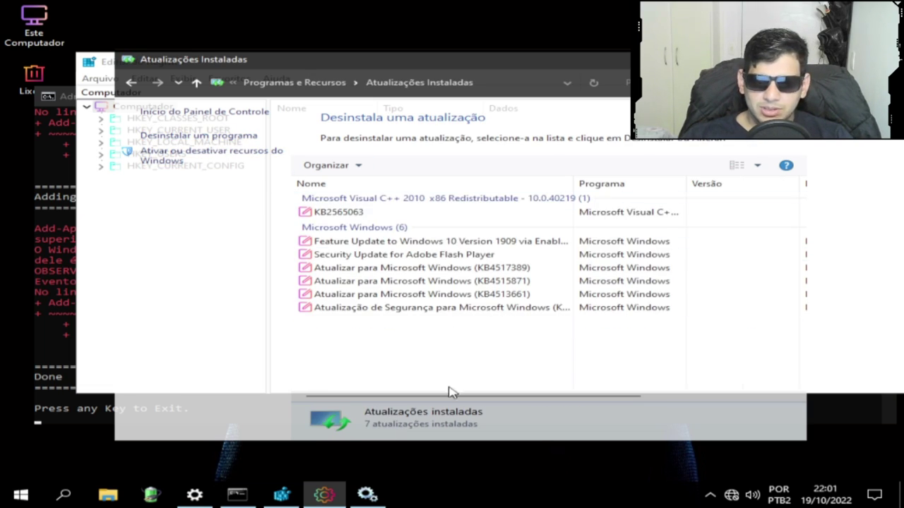
{"action": "left_click_drag", "start_coordinate": [548, 396], "coordinate": [789, 387]}
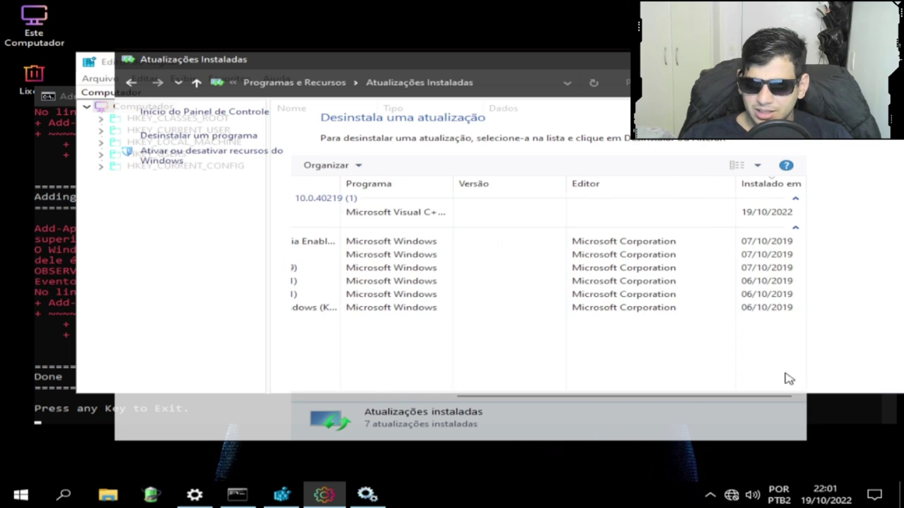
{"action": "left_click", "coordinate": [795, 229]}
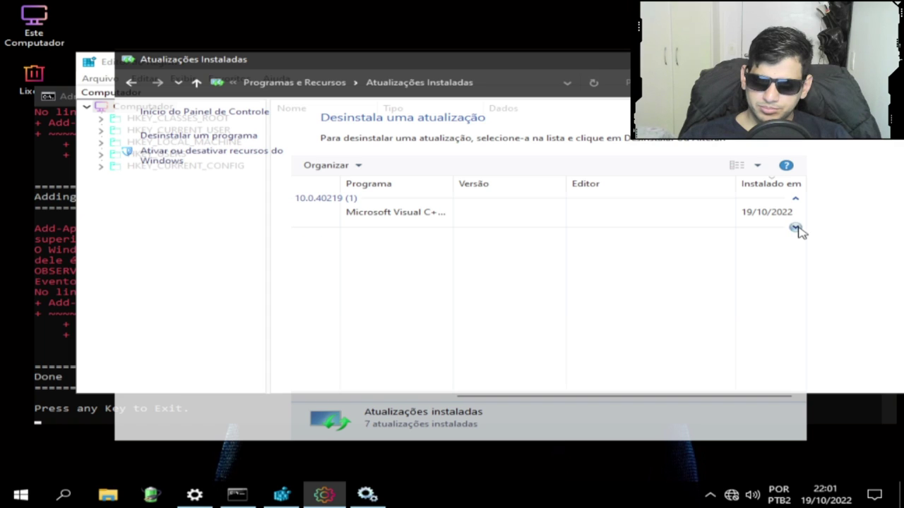
{"action": "left_click", "coordinate": [796, 229]}
{"action": "left_click", "coordinate": [795, 199]}
{"action": "left_click", "coordinate": [795, 199]}
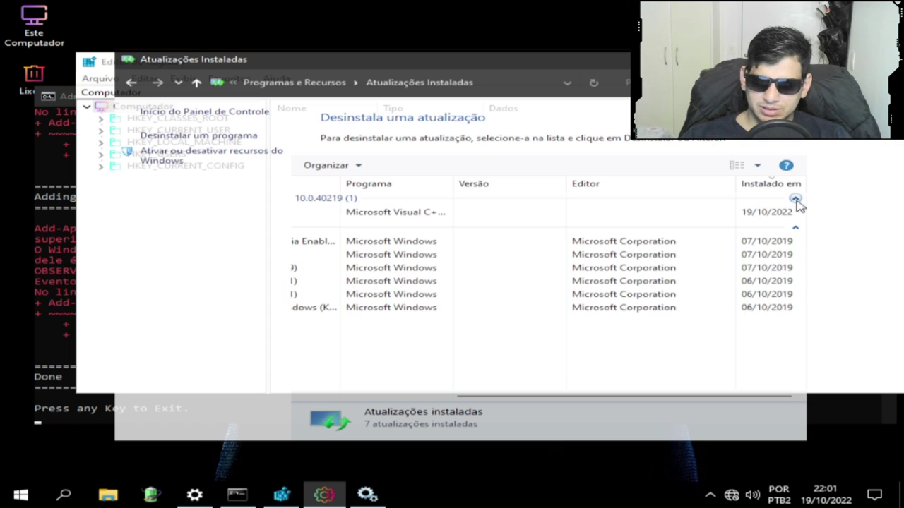